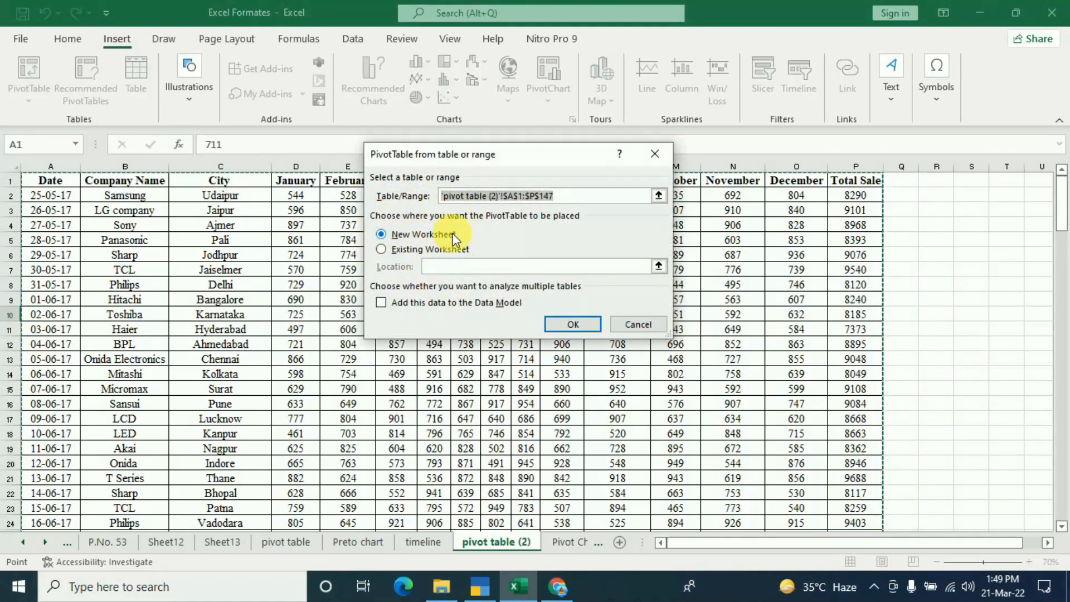
Step: Create the pivot table on a new worksheet from 'pivot table (2)'!$A$1:$P$147 and add Company Name as its row field
click(573, 324)
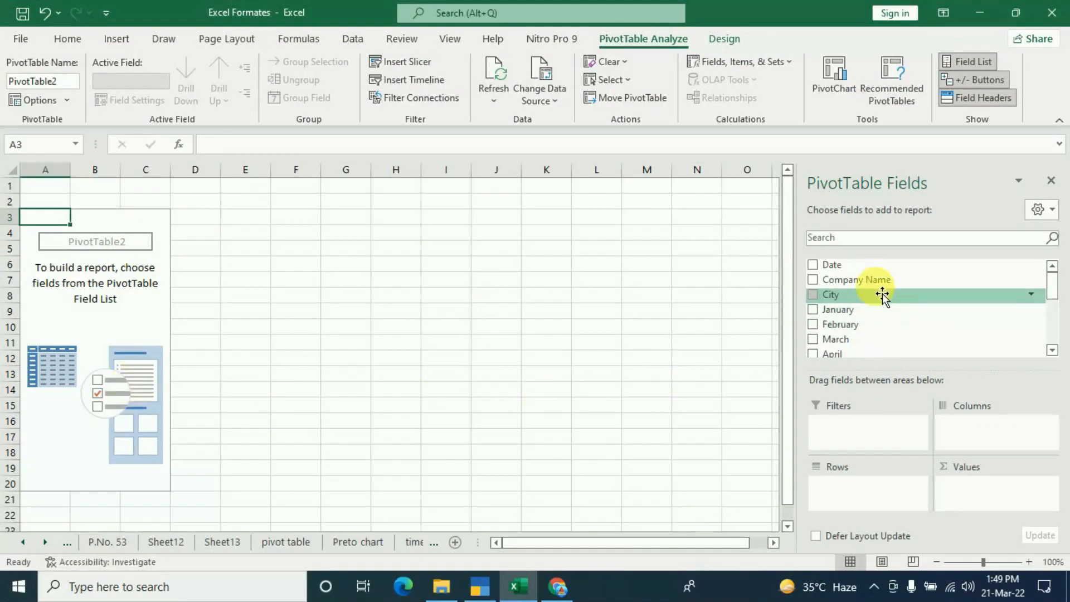
scroll(910, 296, down, 2)
scroll(909, 301, down, 1)
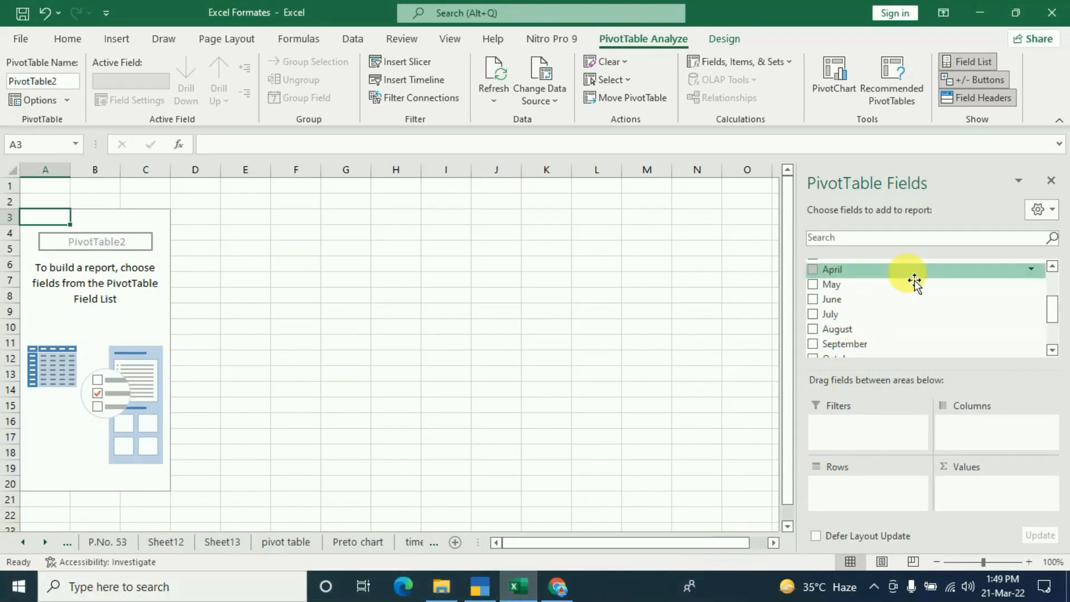
scroll(917, 343, up, 2)
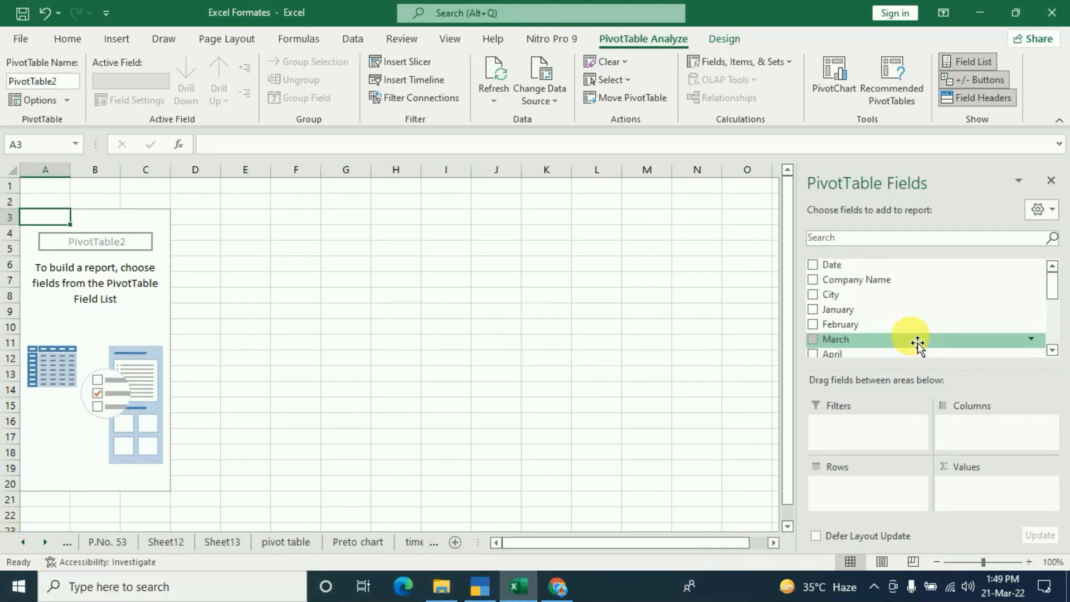
click(815, 281)
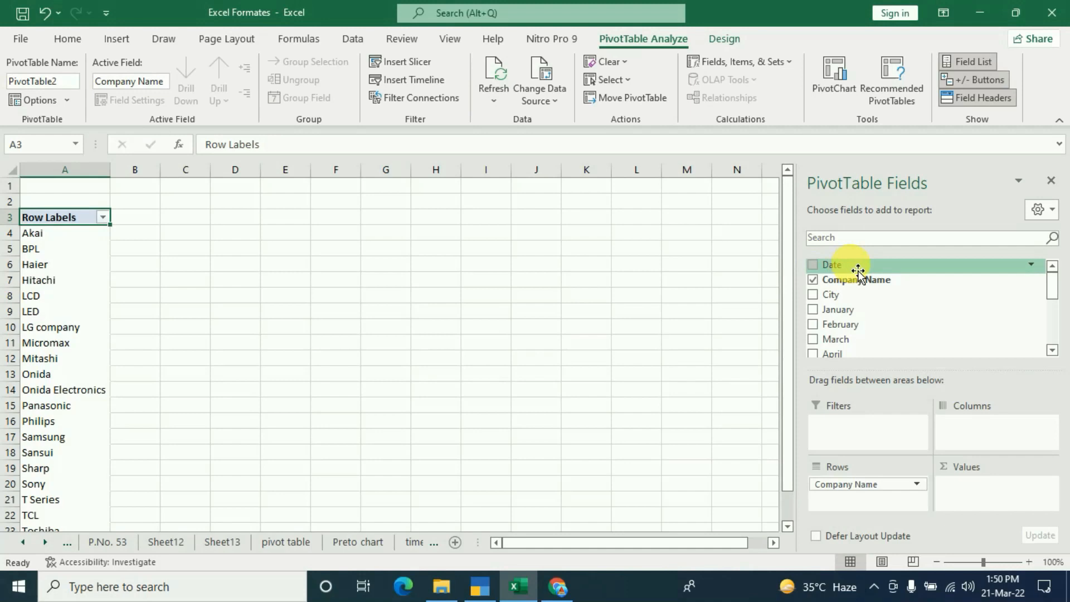
Step: Add Date as the pivot table's report filter and Total Sale as its summed value field
drag(861, 276, 852, 437)
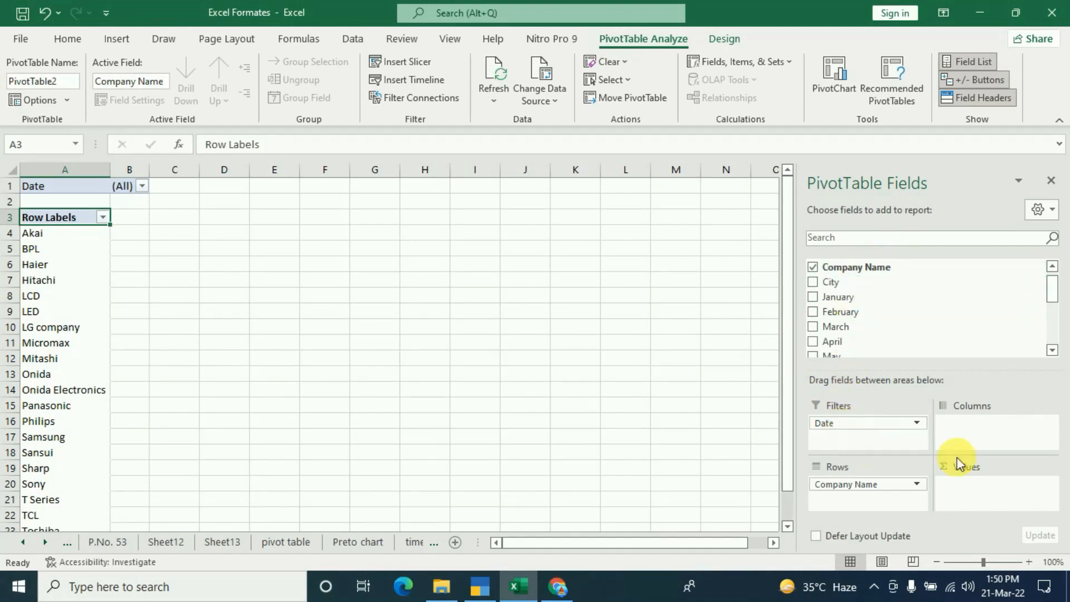
scroll(78, 345, down, 4)
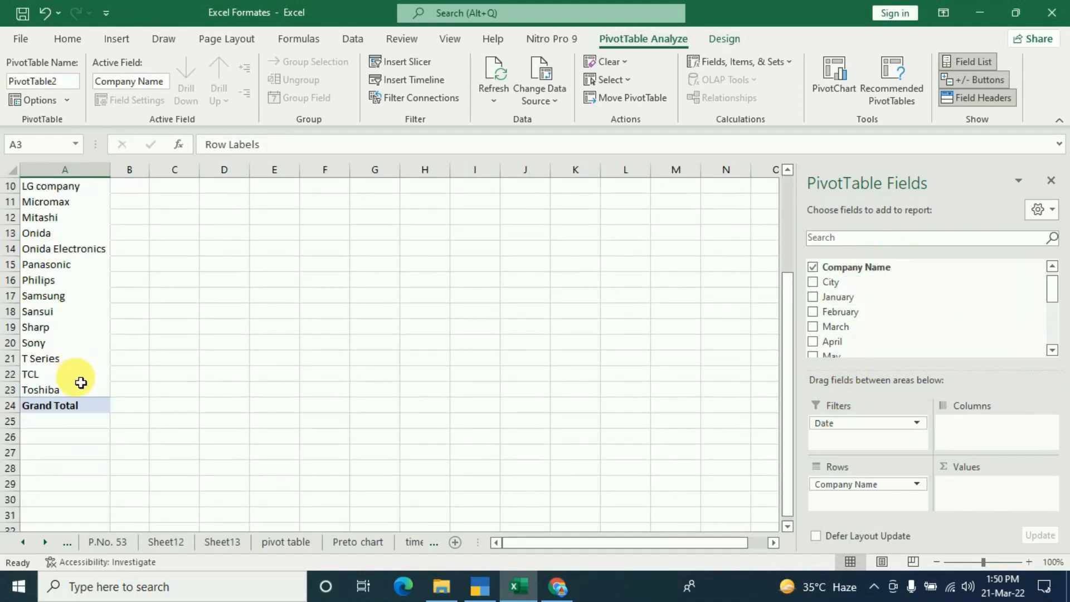
scroll(84, 387, up, 4)
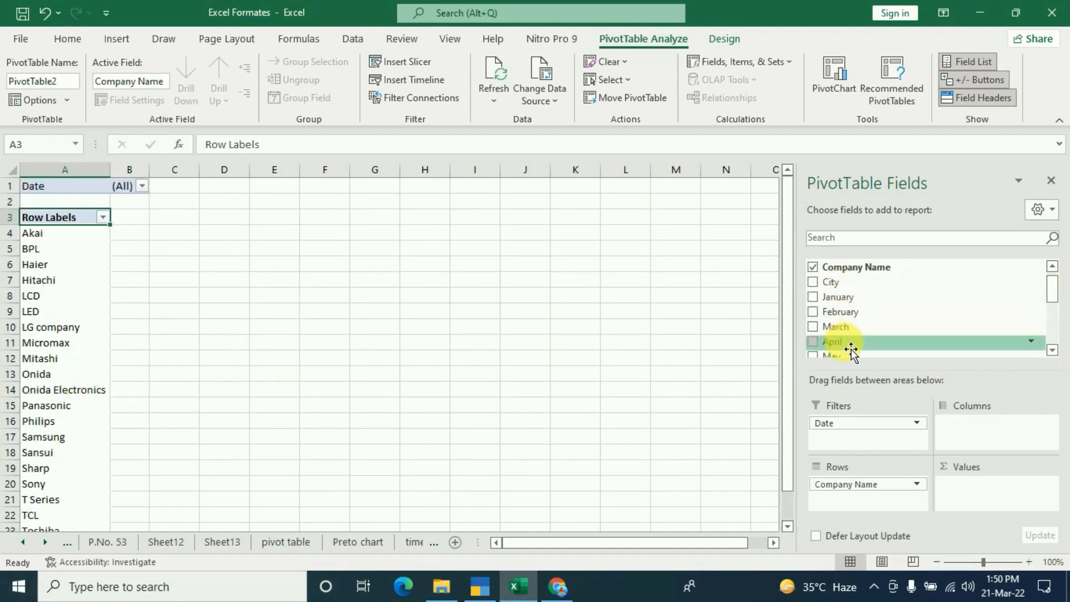
drag(1057, 296, 1058, 349)
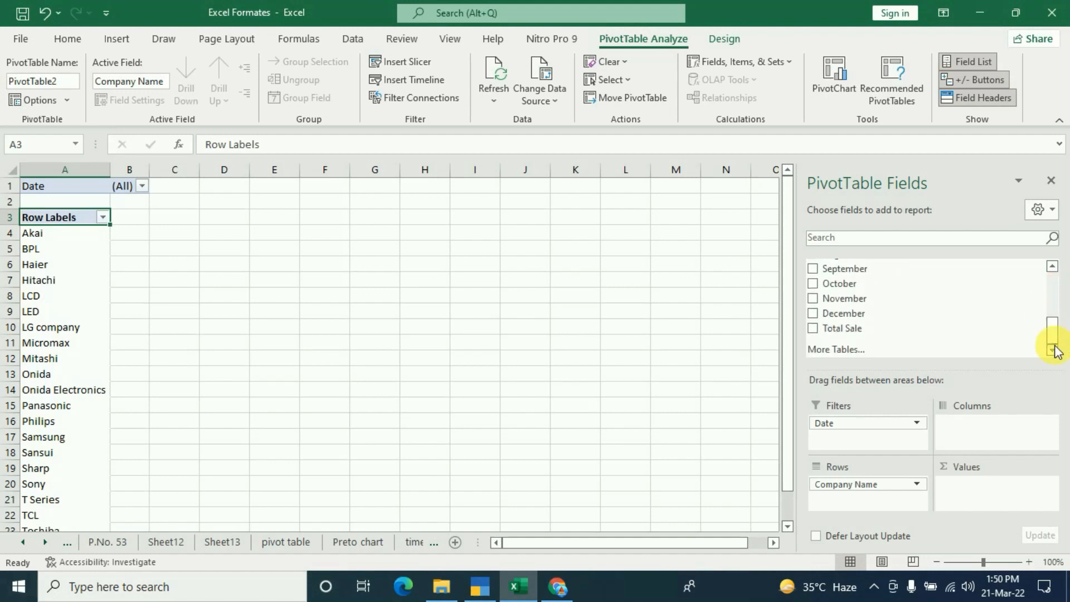
click(814, 330)
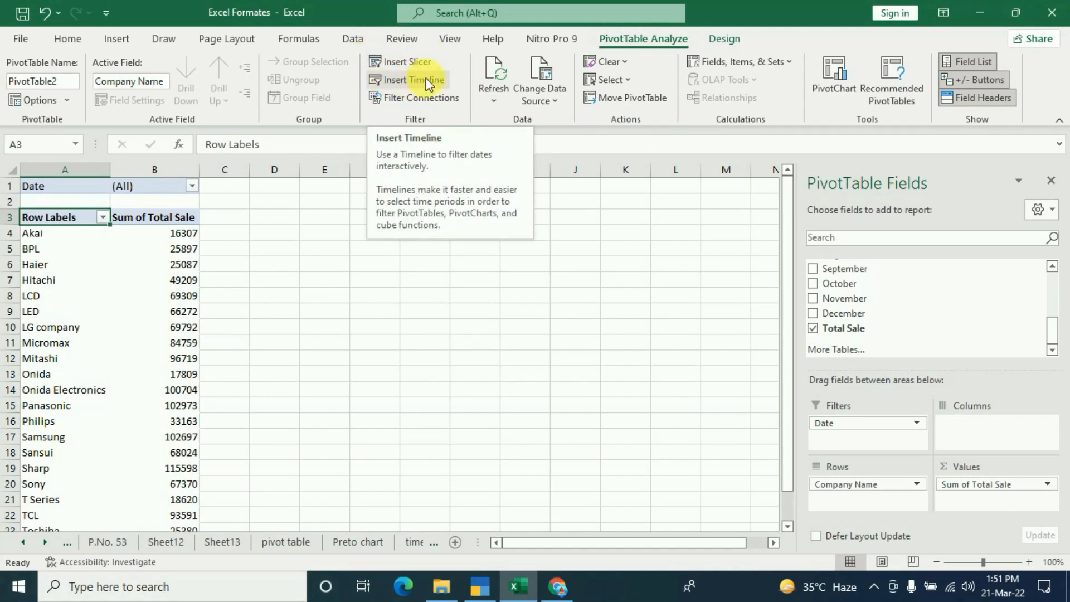
Step: Insert a timeline for the pivot table's Date field
click(409, 79)
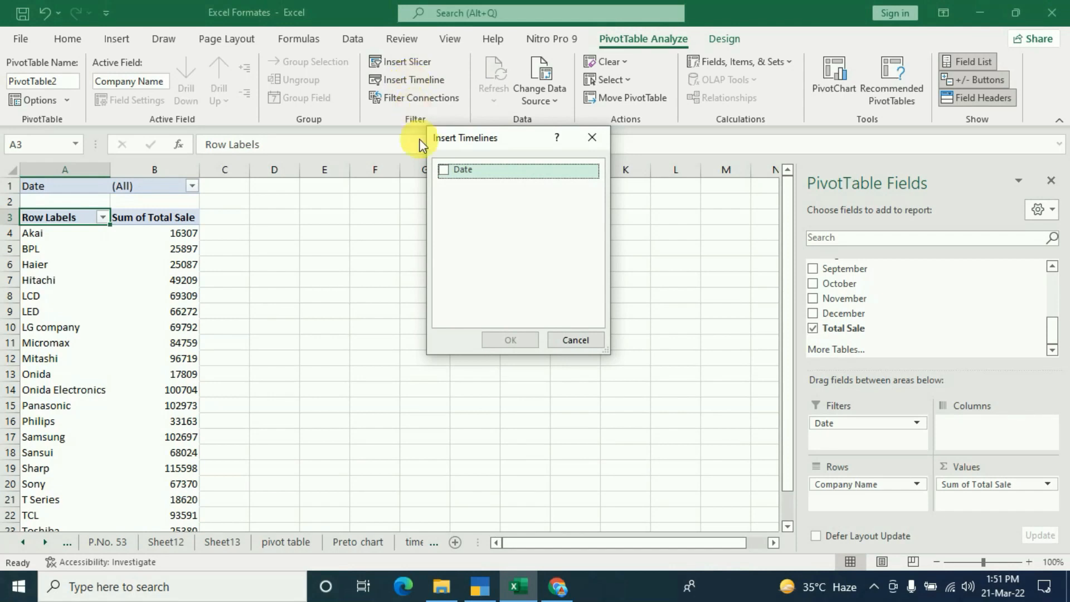
click(446, 173)
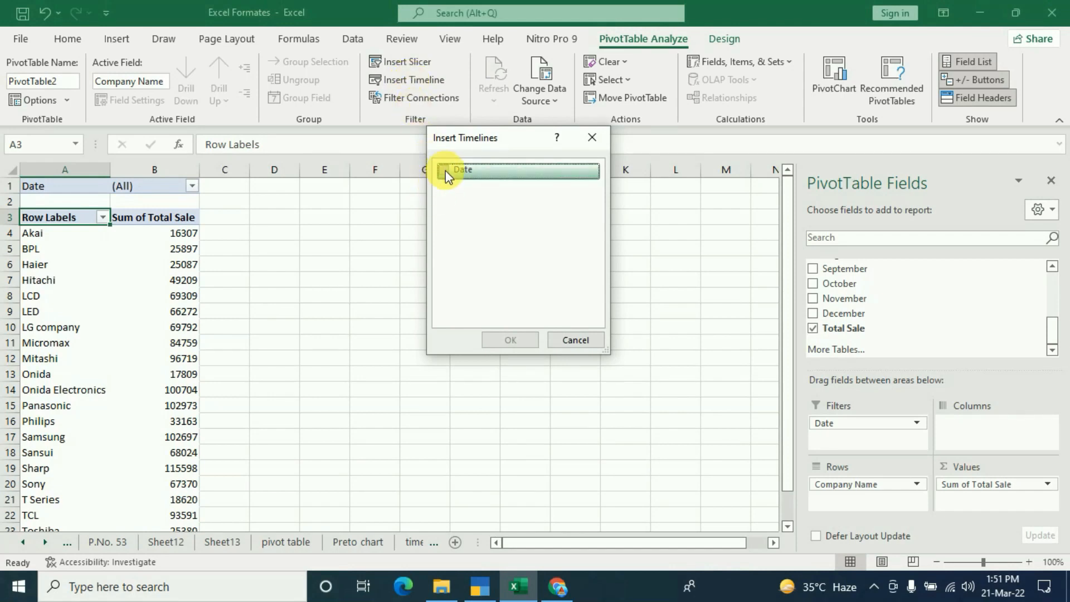
click(517, 340)
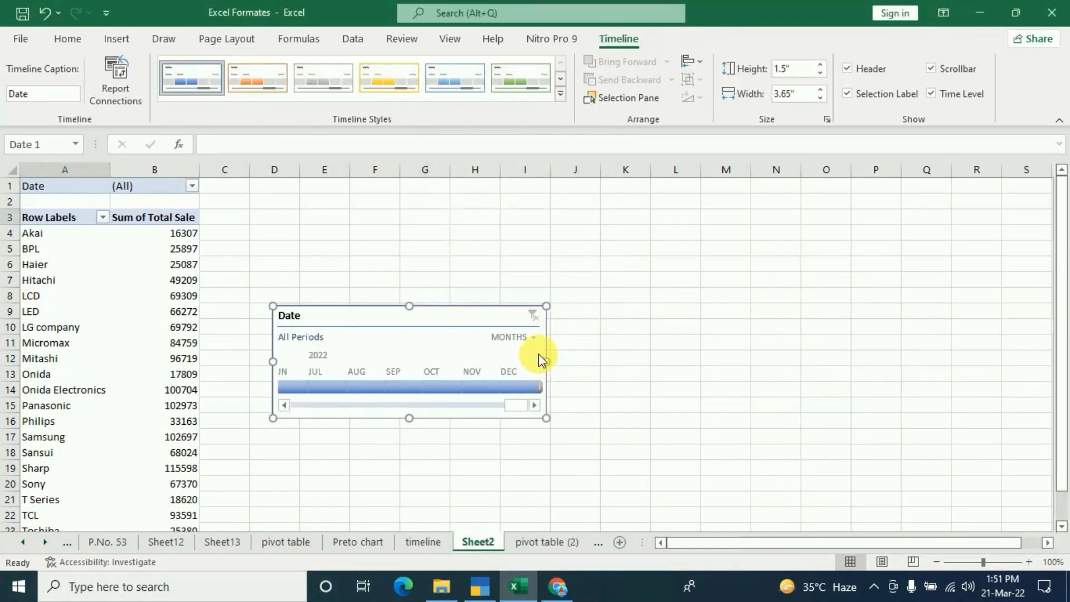
Step: Move the timeline up beside the pivot table and resize it to about 6.97" wide and 1.21" high
drag(480, 316, 497, 237)
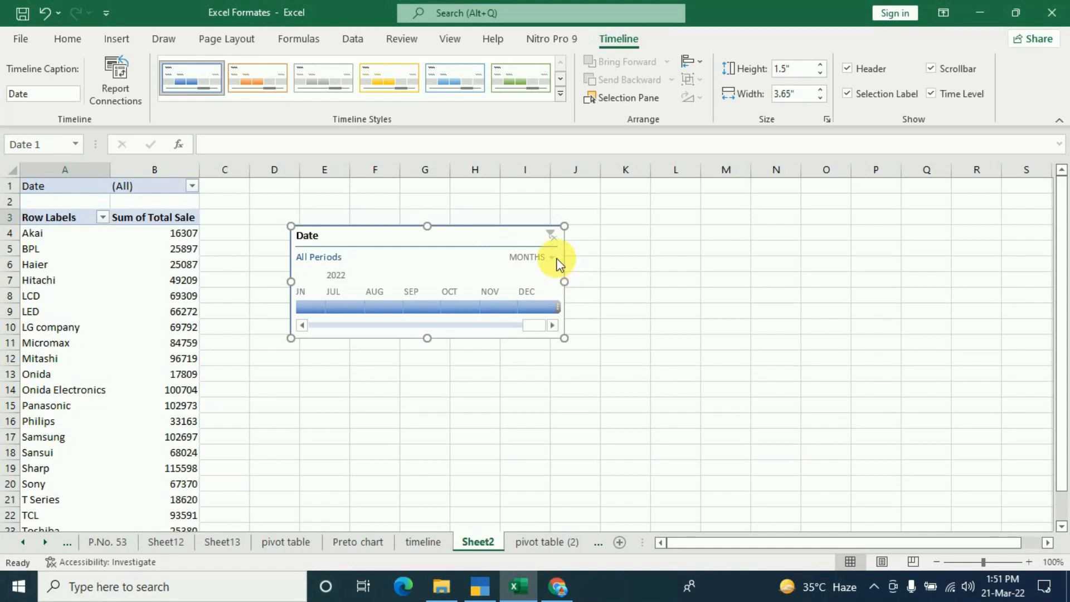
drag(565, 282, 714, 284)
drag(715, 339, 734, 316)
drag(735, 271, 814, 275)
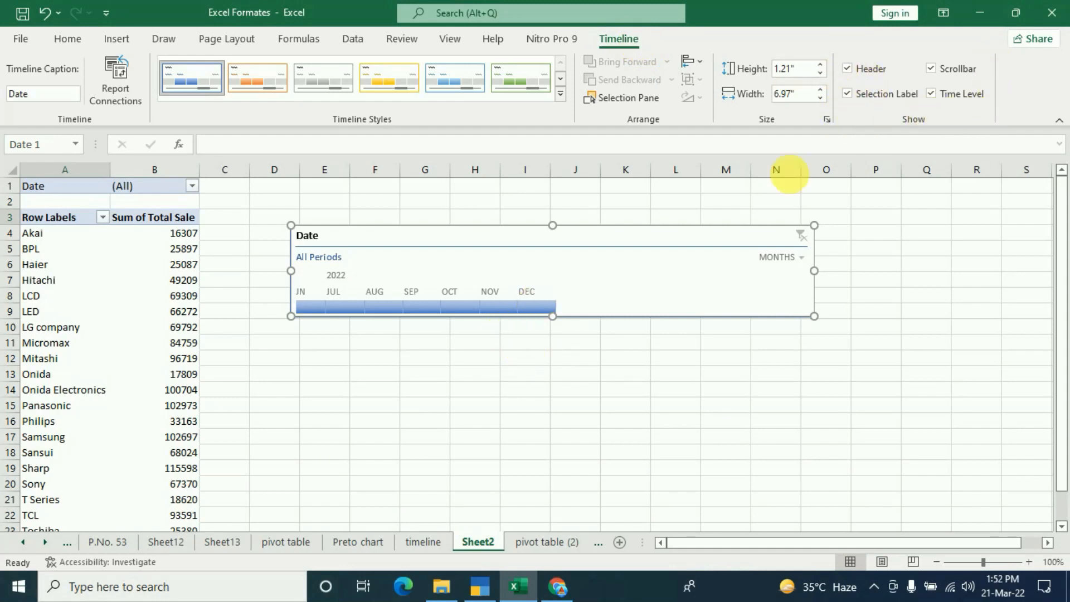
Step: Hide and restore the timeline's scrollbar twice, scrolling the timeline to the months from December 2021 to December 2022 in between
click(932, 68)
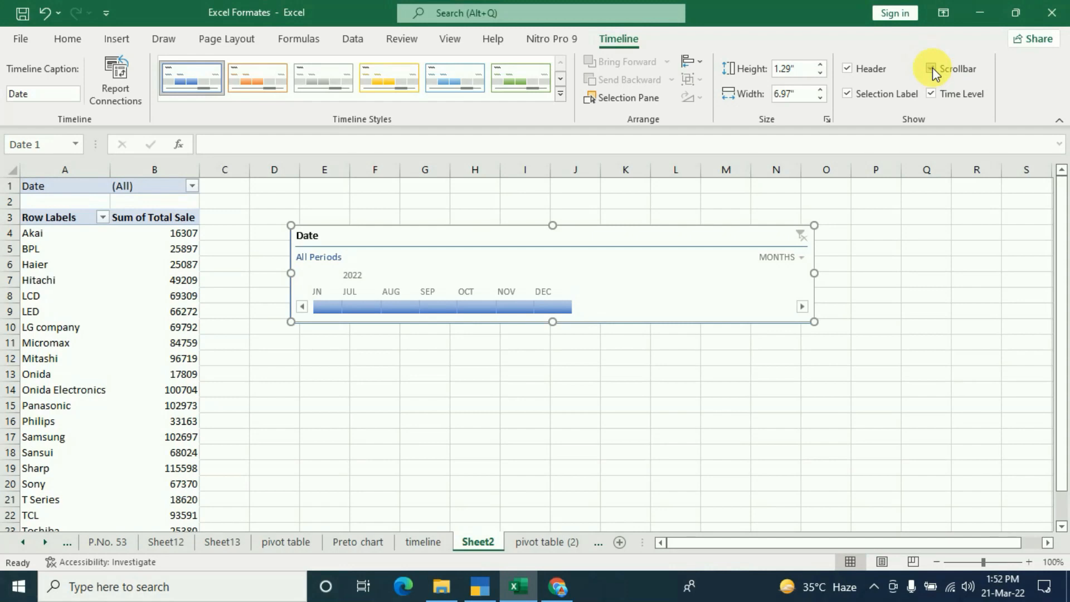
click(933, 69)
click(932, 68)
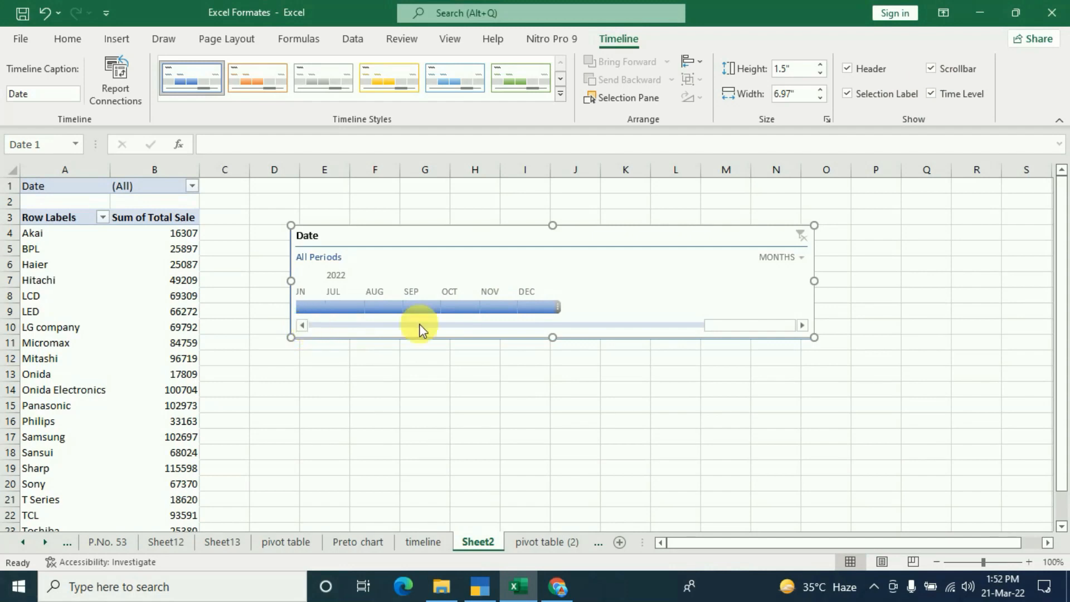
mouse_move(760, 327)
mouse_down()
mouse_move(370, 325)
mouse_move(758, 338)
mouse_up()
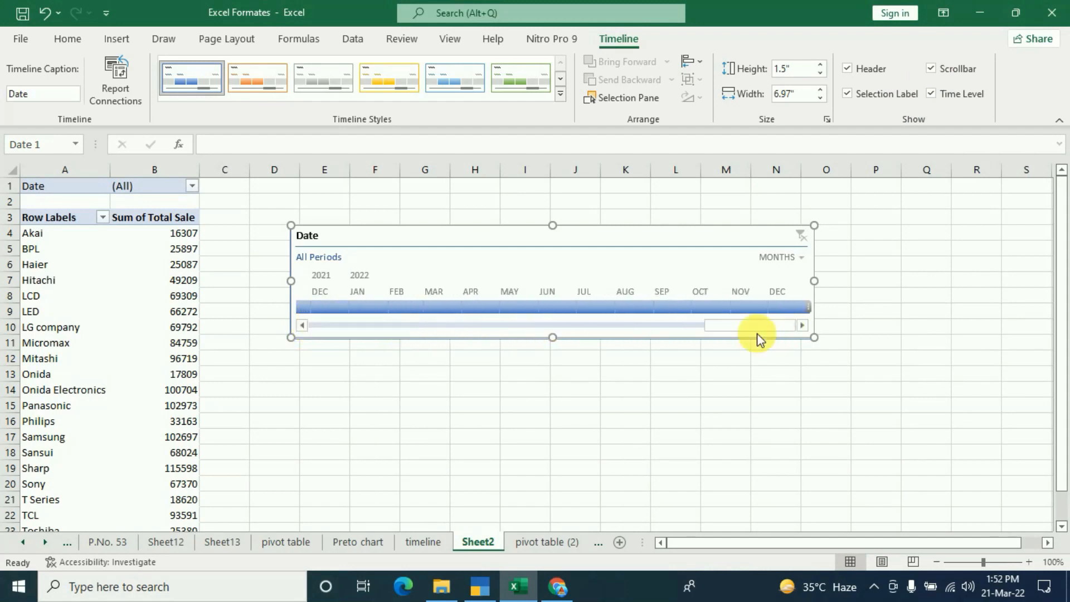
click(931, 69)
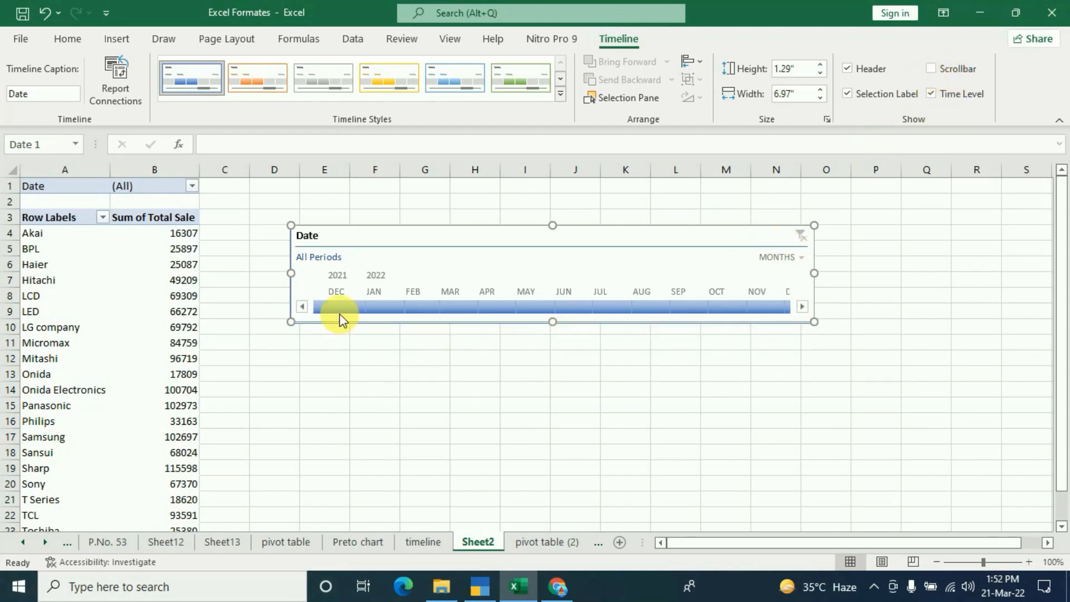
click(932, 70)
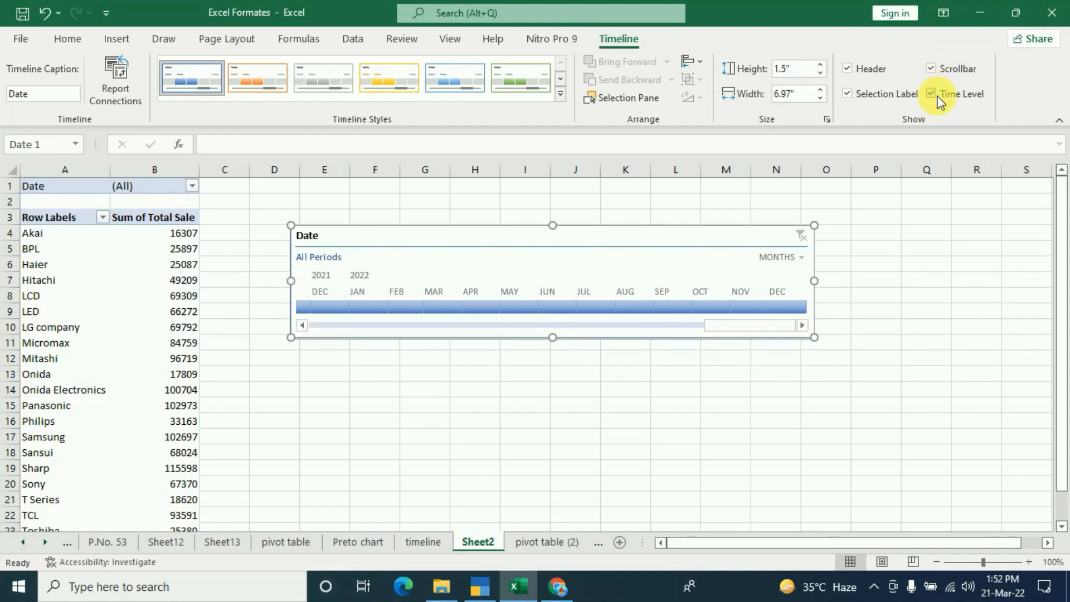
Step: Hide and restore the timeline's time level, and view the available time levels without choosing another one
click(932, 96)
click(932, 96)
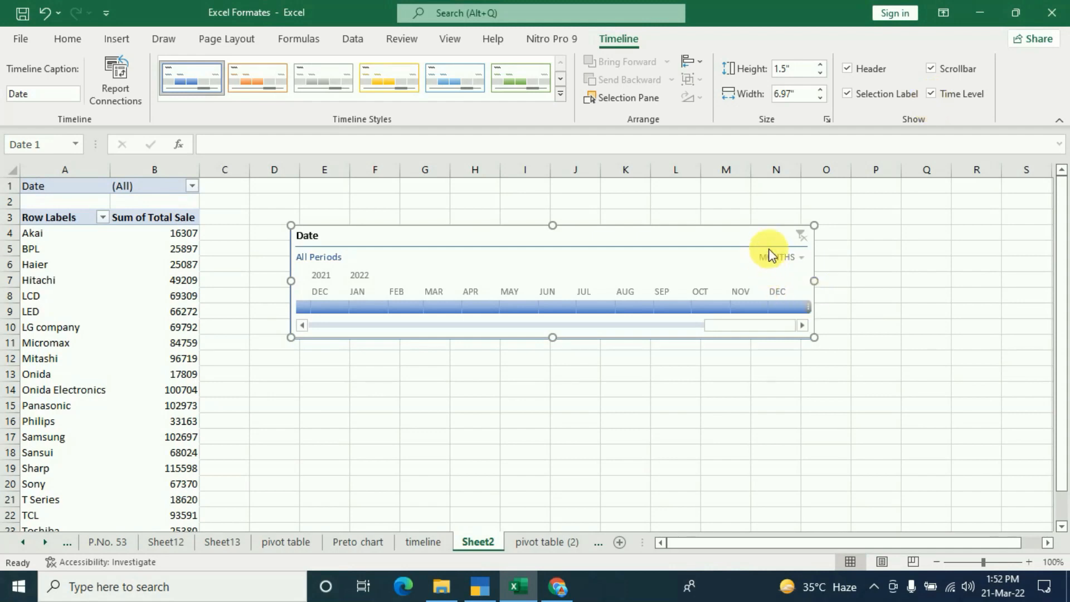
click(802, 258)
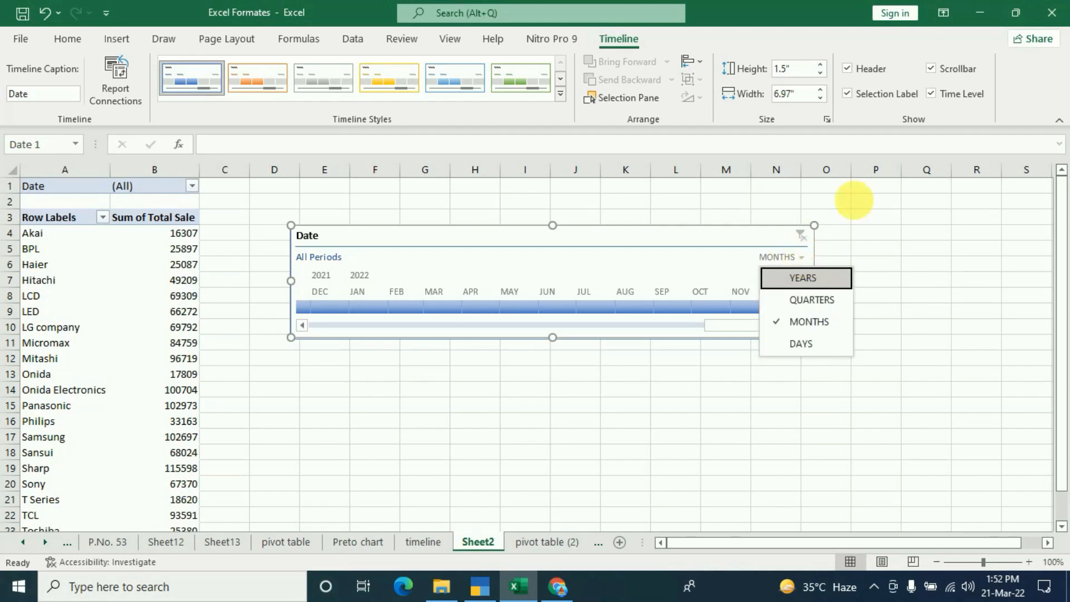
click(931, 95)
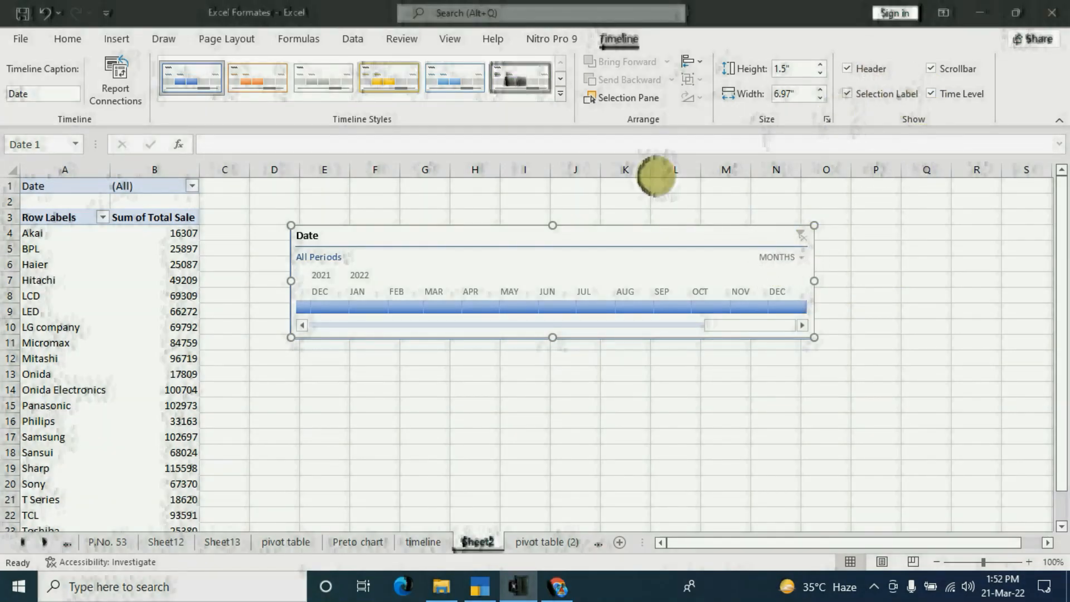
Step: Hide and restore the timeline's selection label, and do the same with its header
click(849, 93)
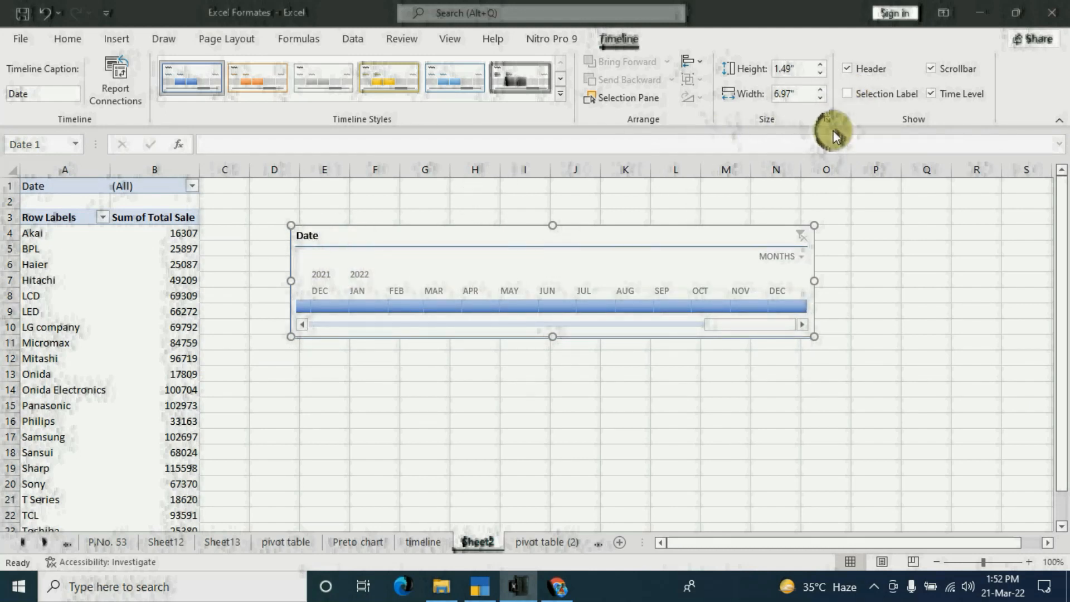
click(849, 93)
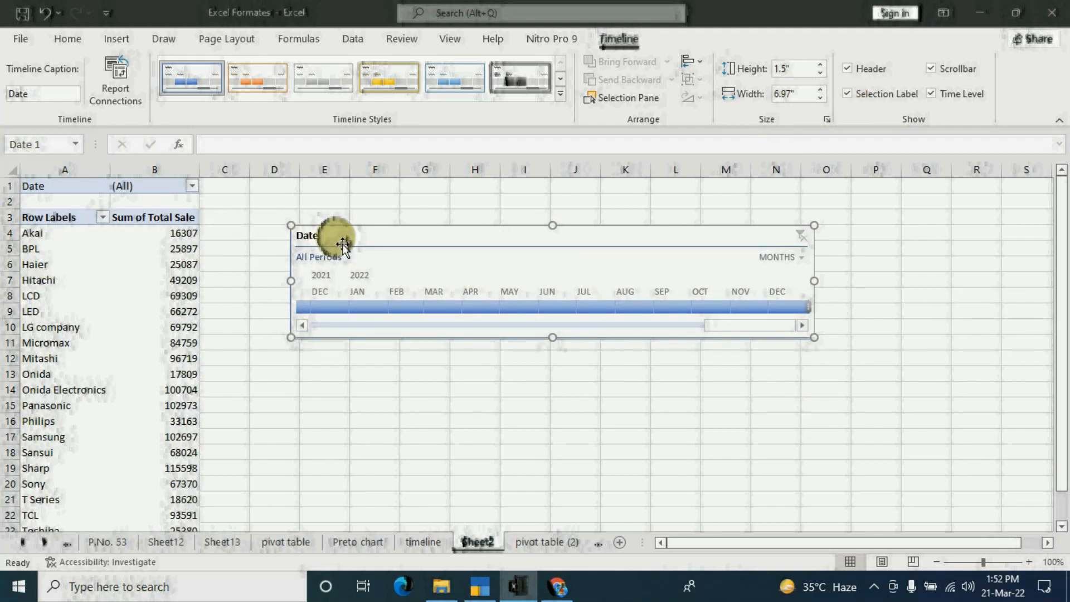
click(848, 68)
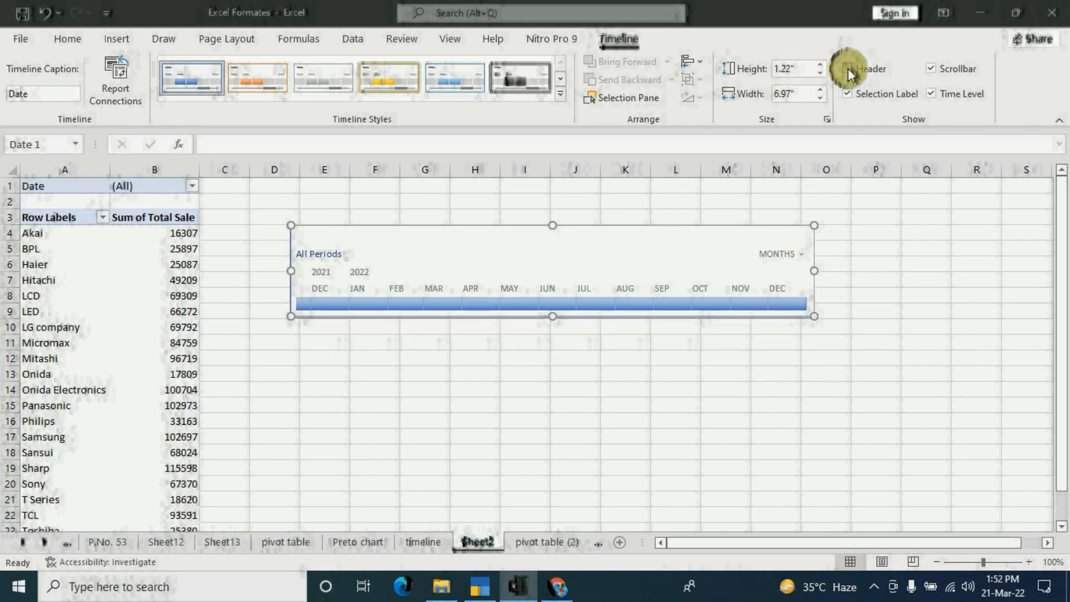
click(848, 68)
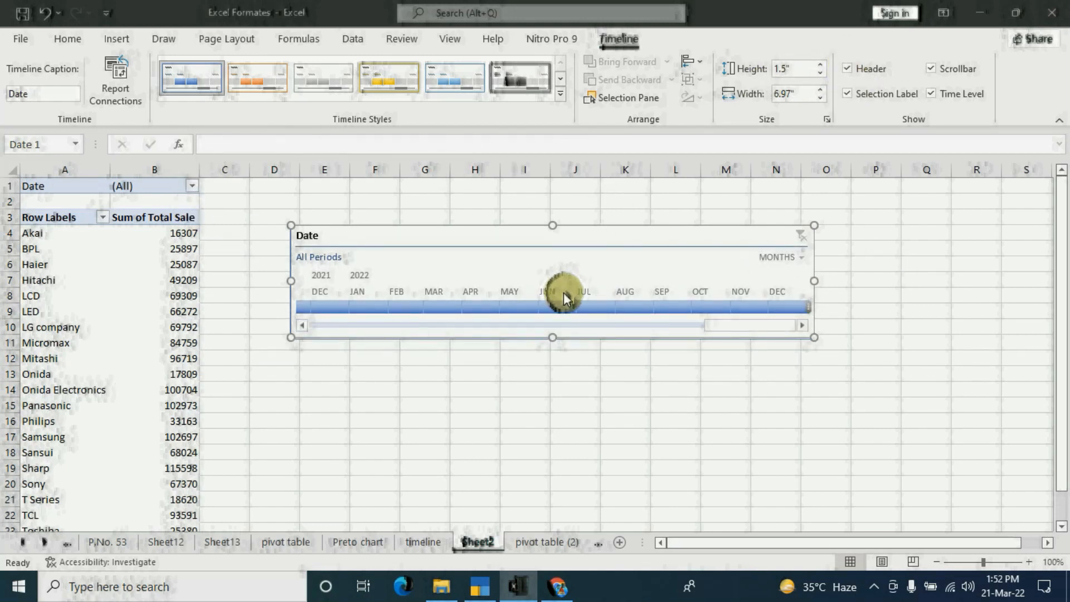
Step: Try a taller timeline by raising its height in increments past 2.3"
click(823, 64)
click(823, 64)
click(823, 64)
click(823, 64)
click(823, 64)
click(824, 64)
click(823, 64)
click(824, 65)
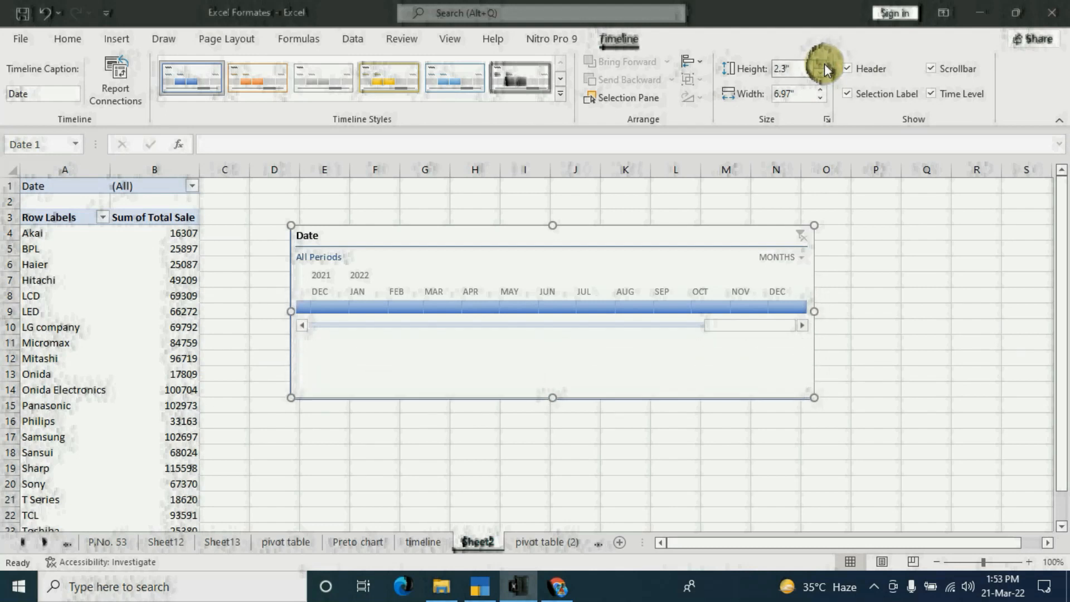
click(824, 63)
Step: Try a wider timeline by raising its width in increments, and bring the width back down to 7.2"
click(820, 87)
click(820, 87)
click(821, 87)
click(821, 87)
click(821, 87)
click(821, 87)
click(820, 87)
click(820, 87)
click(819, 101)
click(819, 100)
click(819, 100)
click(819, 100)
click(820, 100)
click(819, 100)
Step: Reduce the timeline's height to about 1.57" and widen it to about 7.4"
click(820, 74)
click(820, 74)
click(820, 74)
click(819, 74)
click(819, 74)
drag(559, 368, 567, 343)
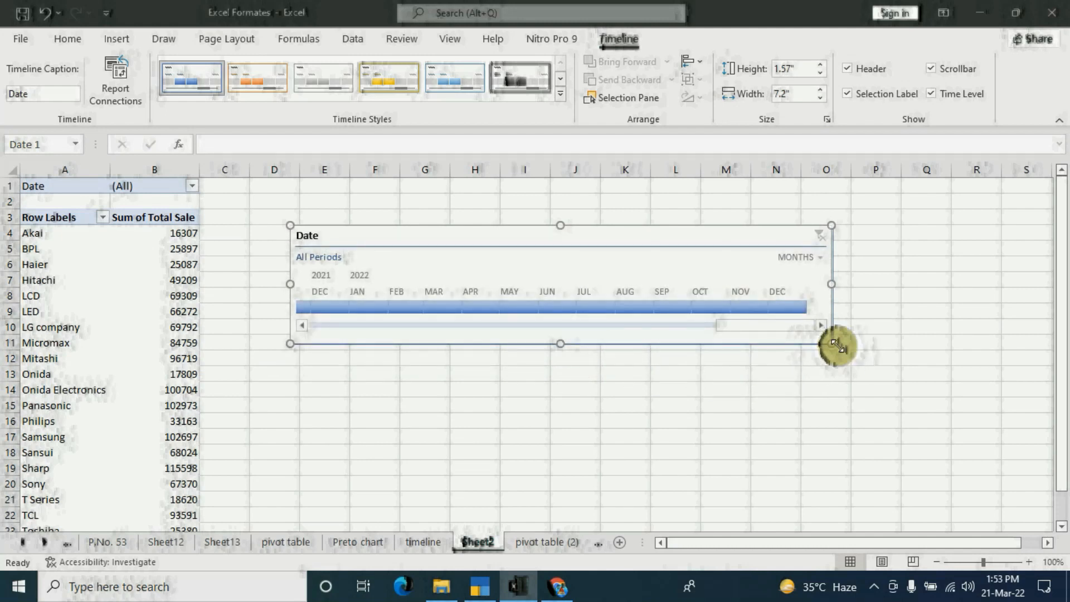
drag(786, 306, 851, 285)
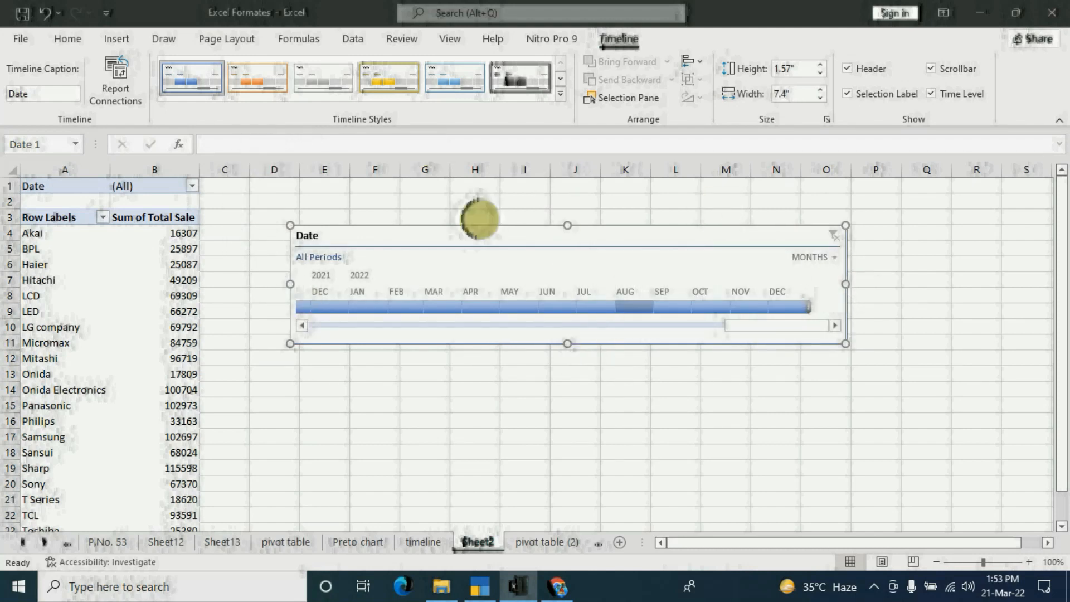
Step: Set the timeline's time level to Years and filter the pivot table to 2020
click(838, 259)
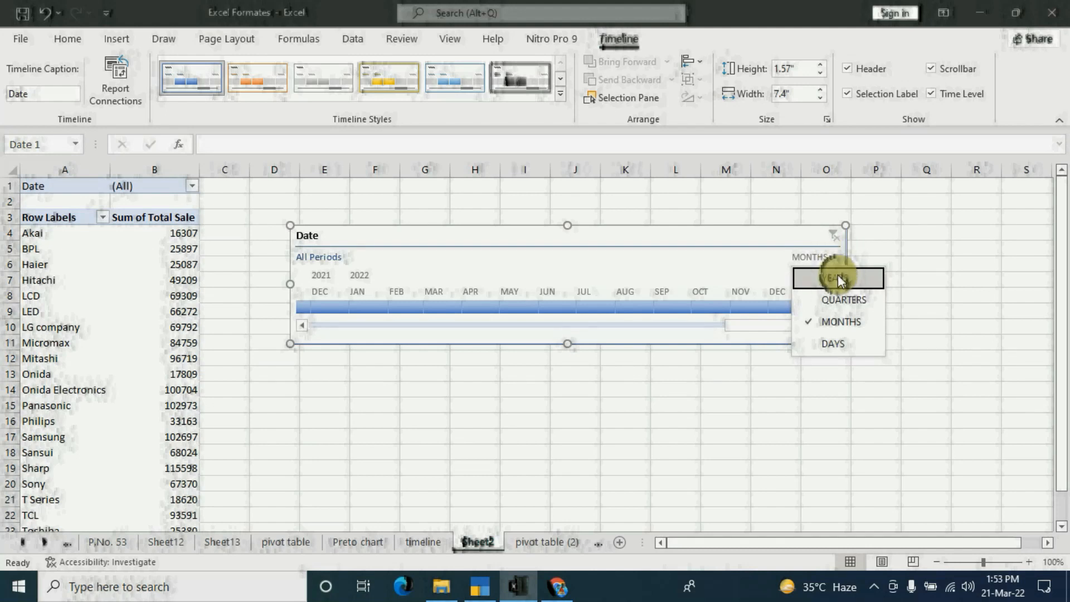
click(838, 277)
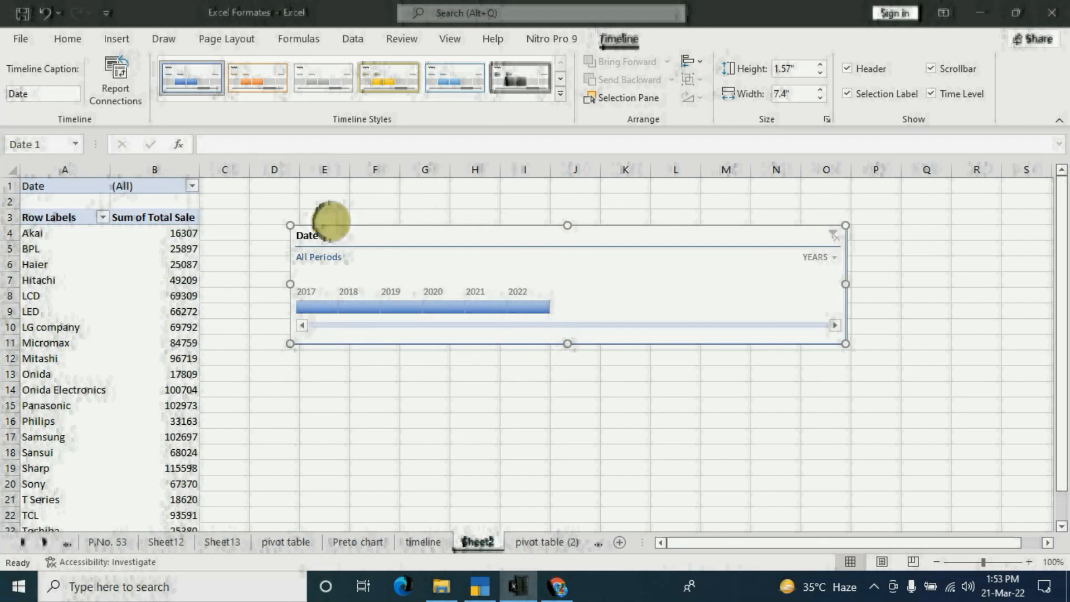
click(449, 311)
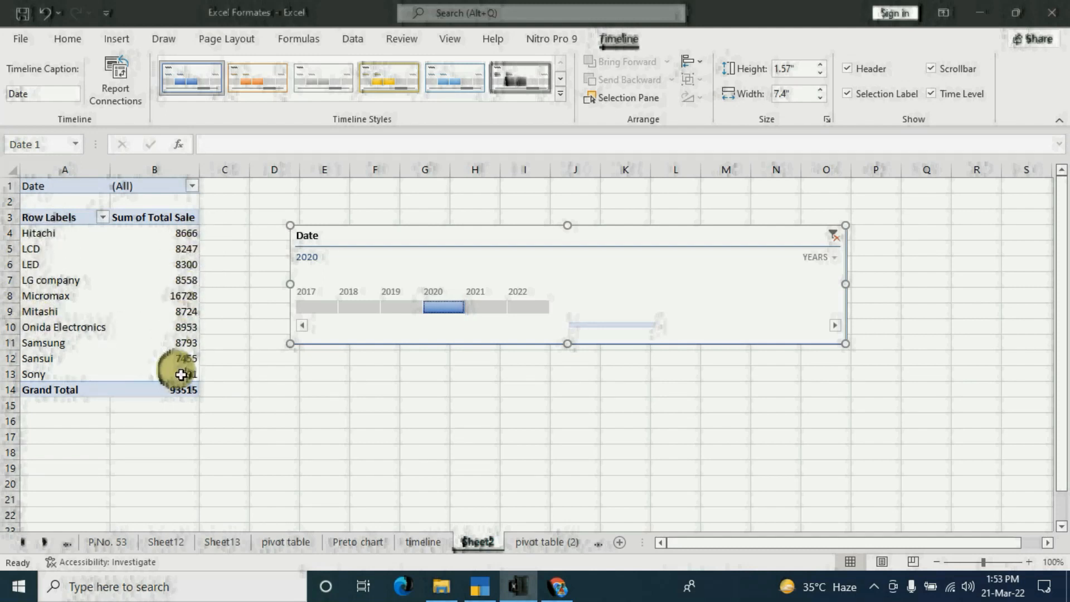
Step: Filter the pivot table with the timeline by 2021, 2017, 2018 and 2019, one year after another
click(492, 306)
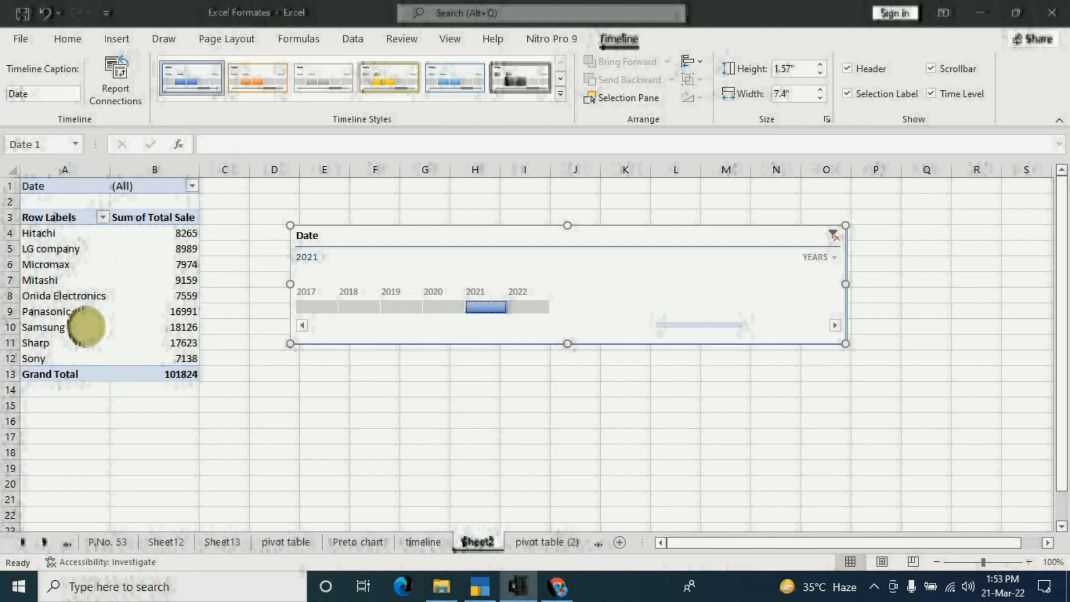
click(317, 305)
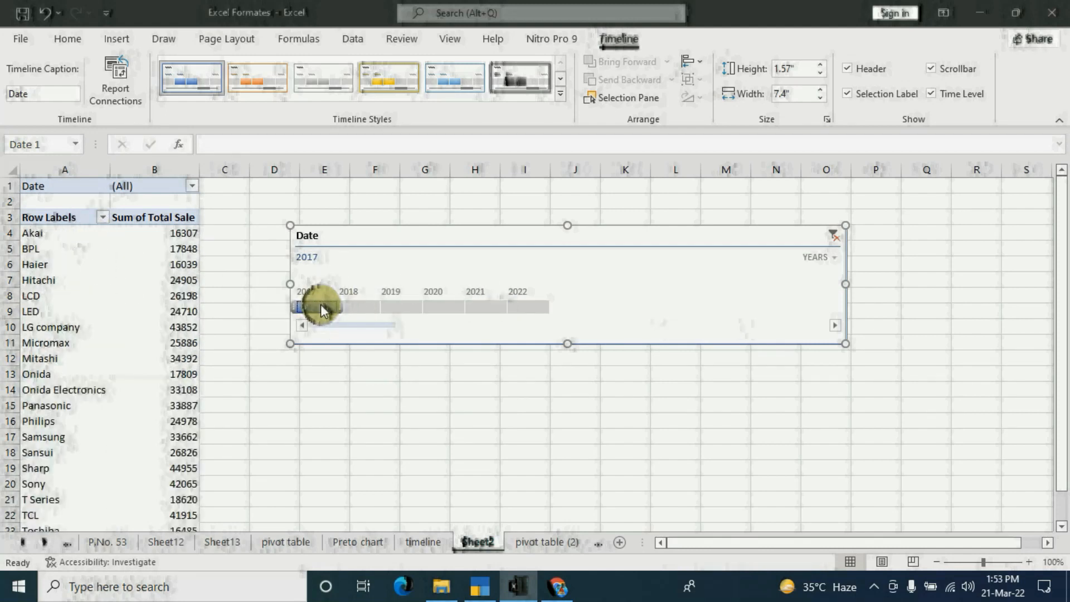
click(355, 309)
click(392, 307)
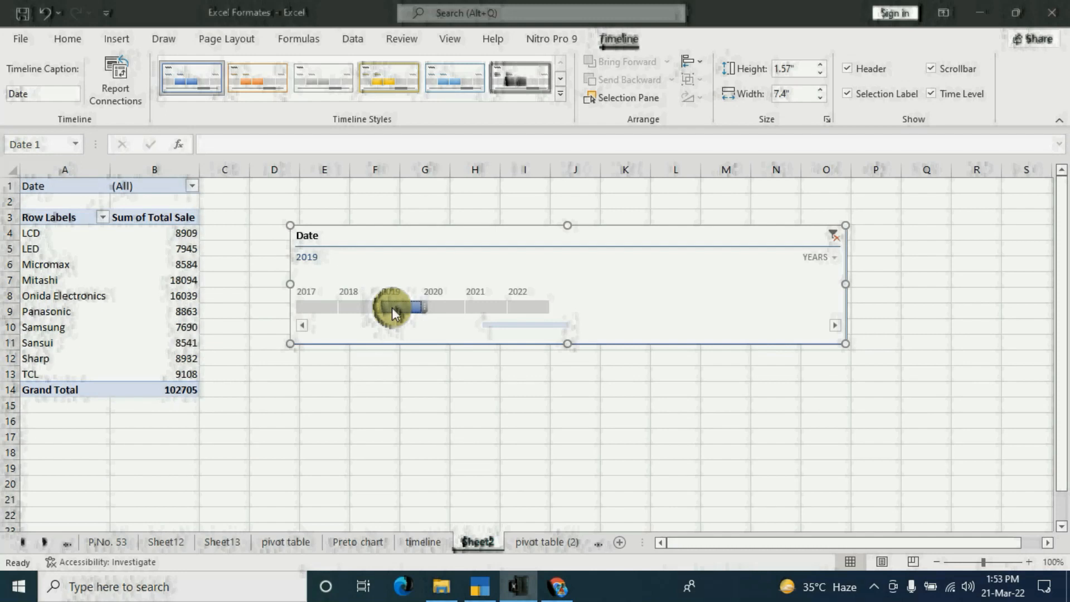
Step: Filter the pivot table with the timeline by 2022, and clear the date filter
click(520, 306)
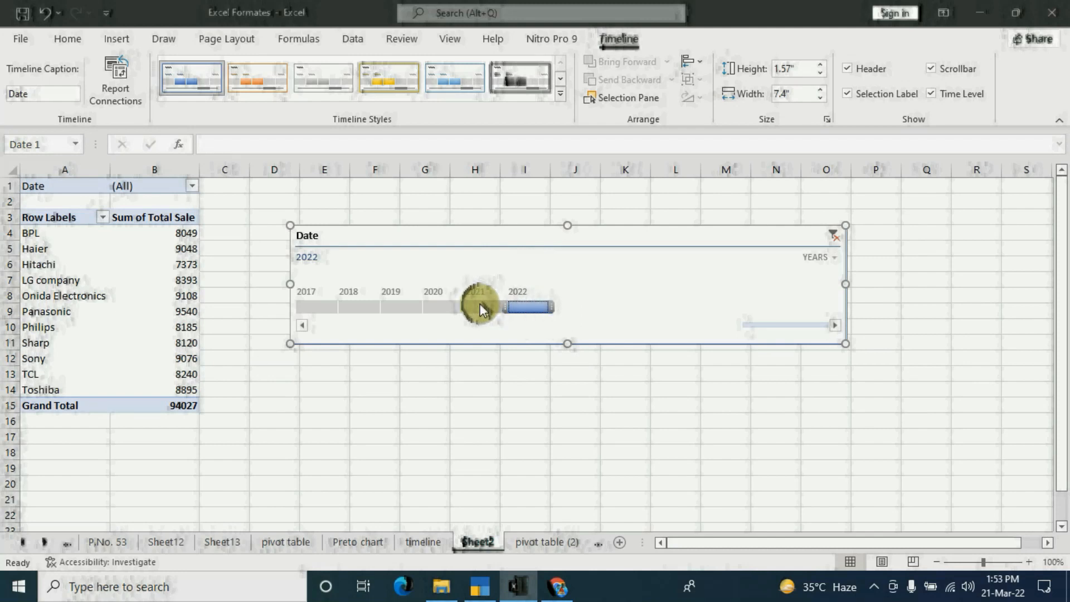
mouse_move(191, 288)
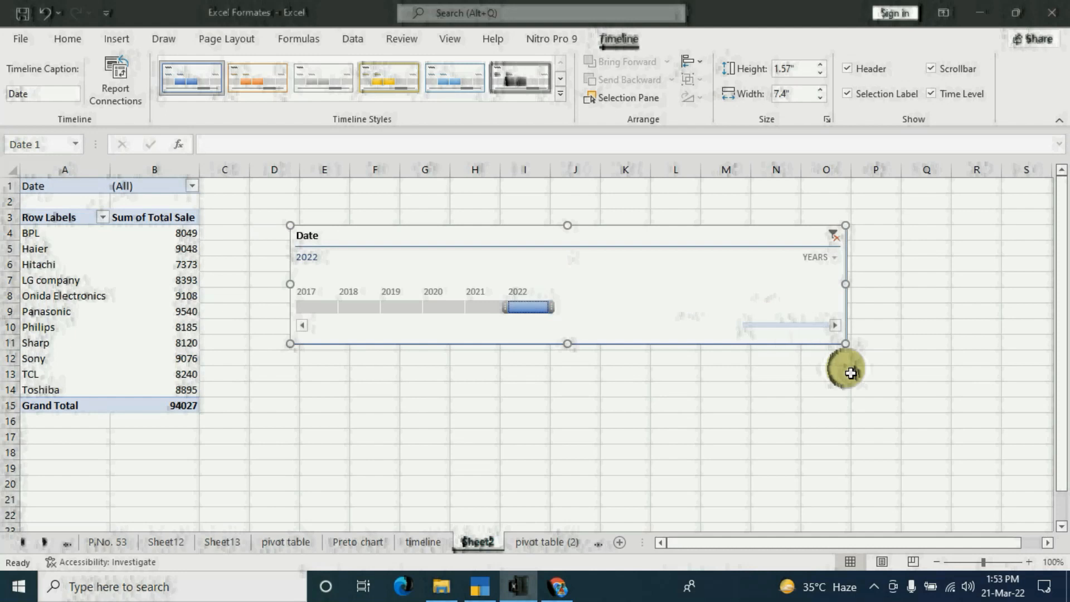
click(835, 236)
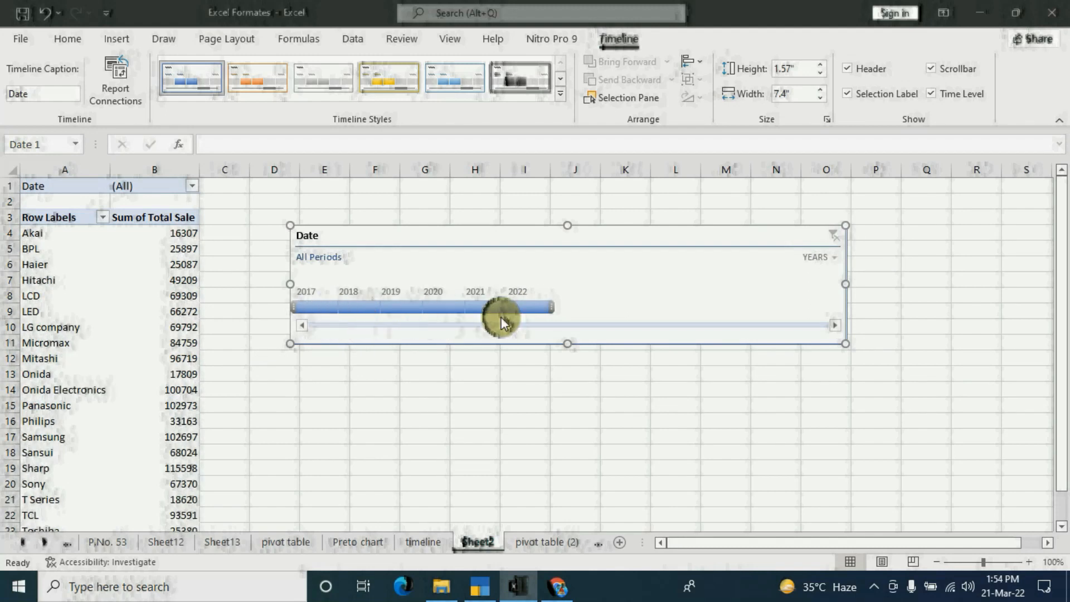
Step: Set the timeline's time level to Quarters and filter the pivot table by Q2 2019, Q1 2020, Q1 2021 and Q1 2022 in turn
click(835, 256)
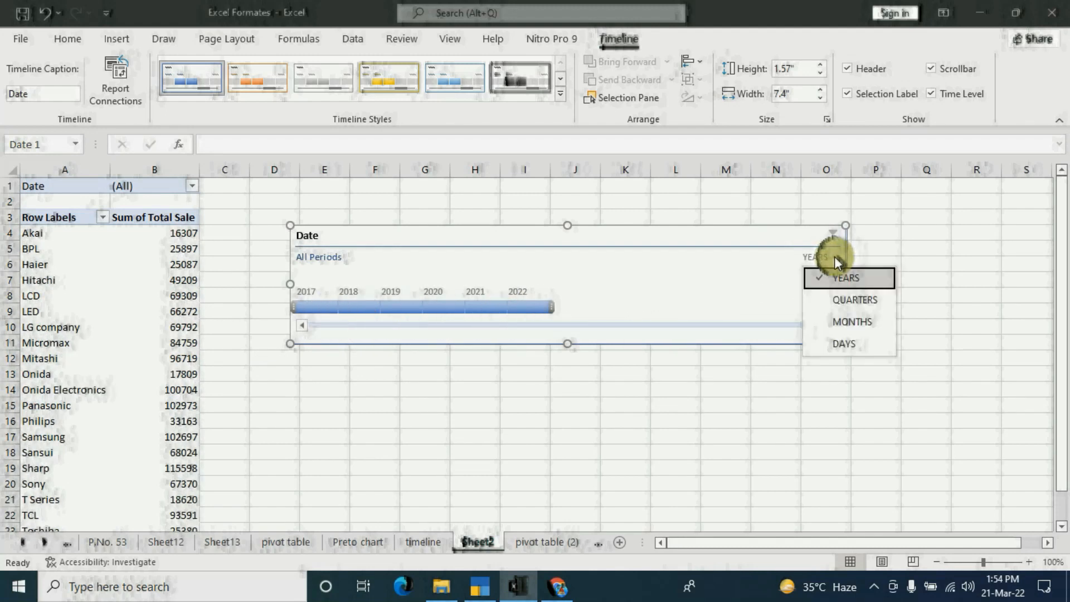
click(857, 299)
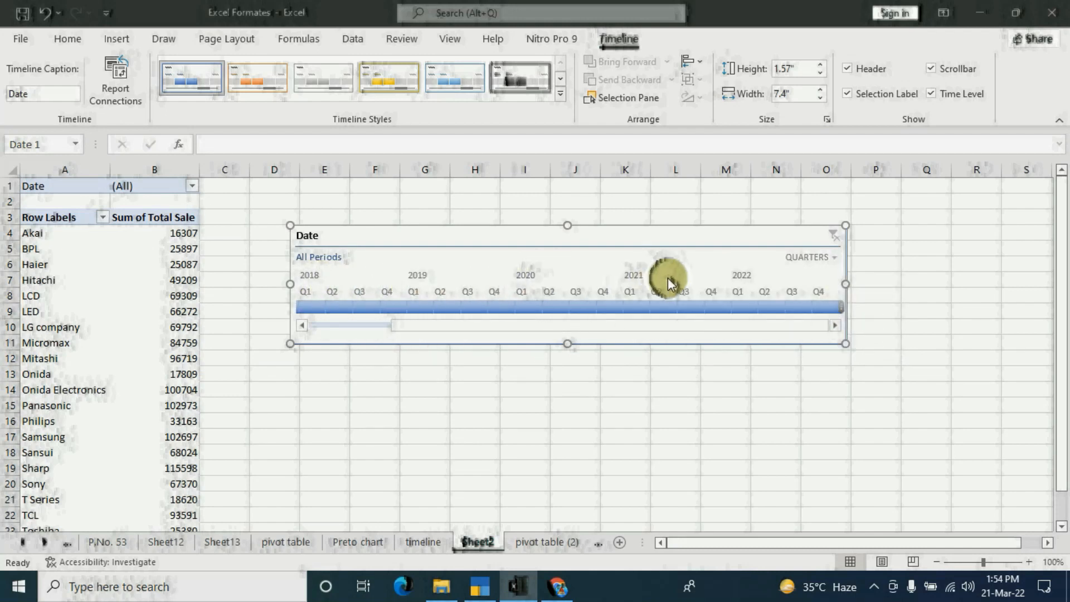
click(451, 305)
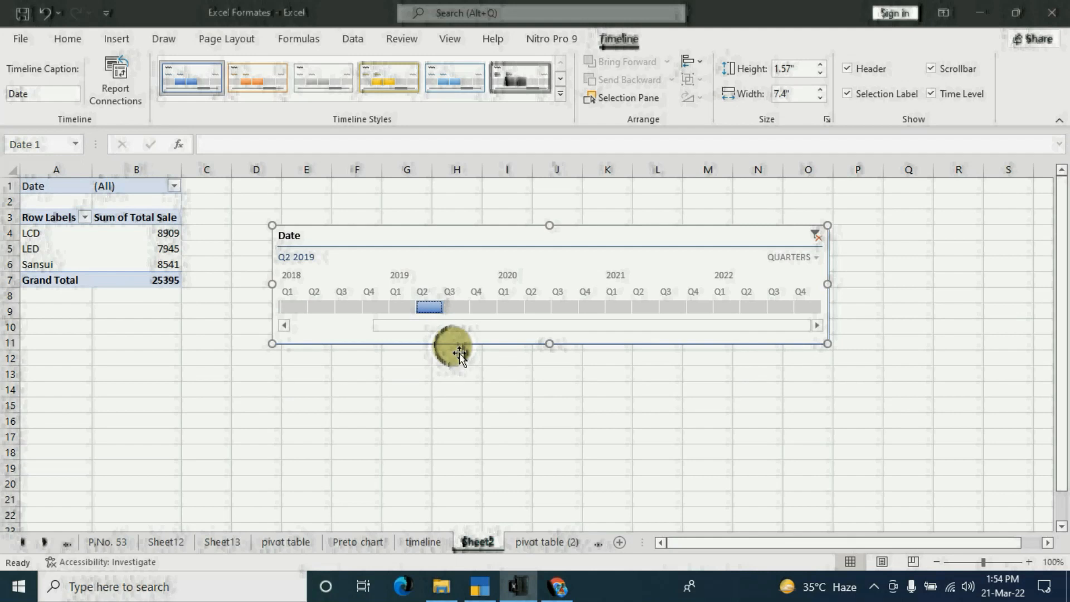
click(508, 307)
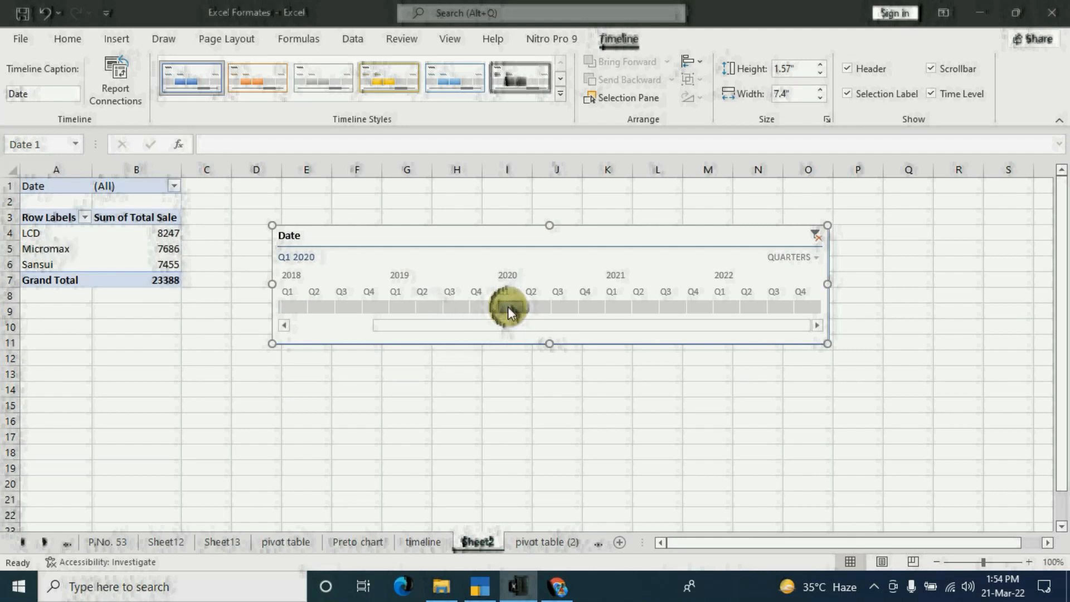
click(613, 308)
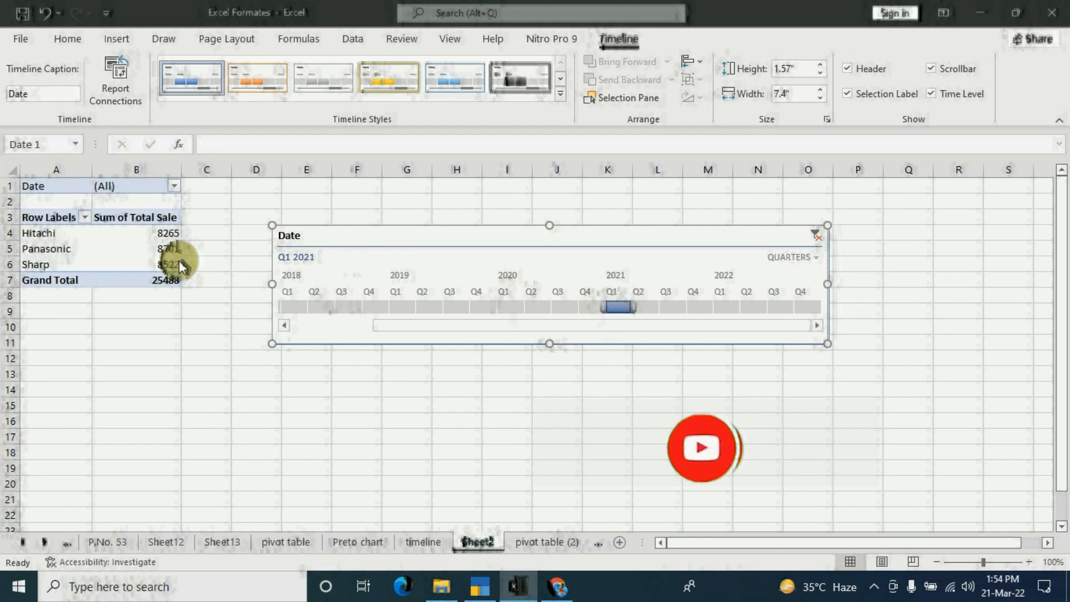
click(723, 308)
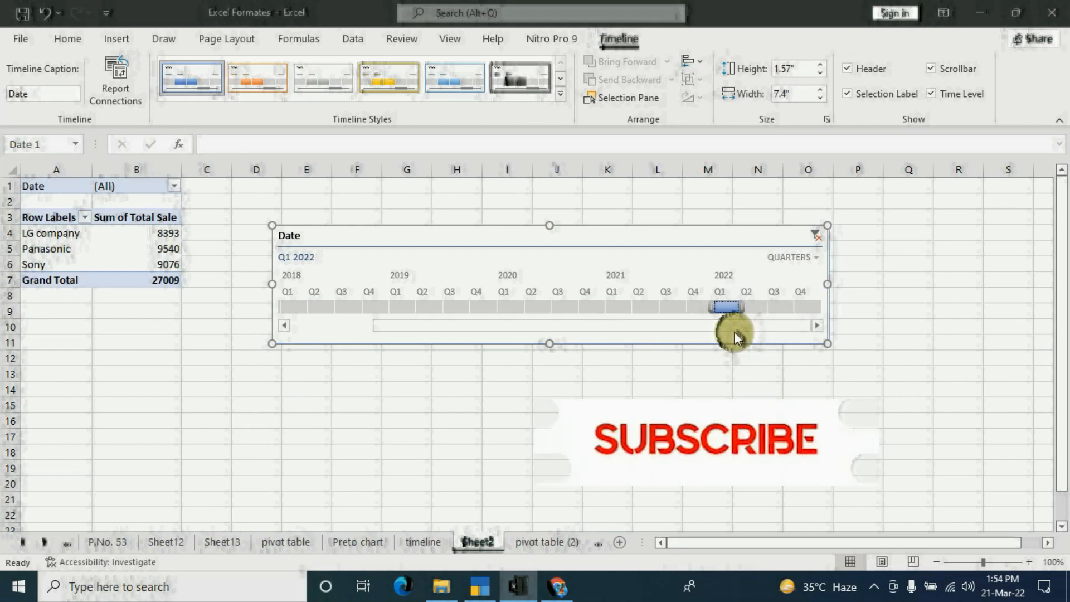
Step: Clear the timeline's date filter and set its time level to Months
click(821, 239)
click(833, 258)
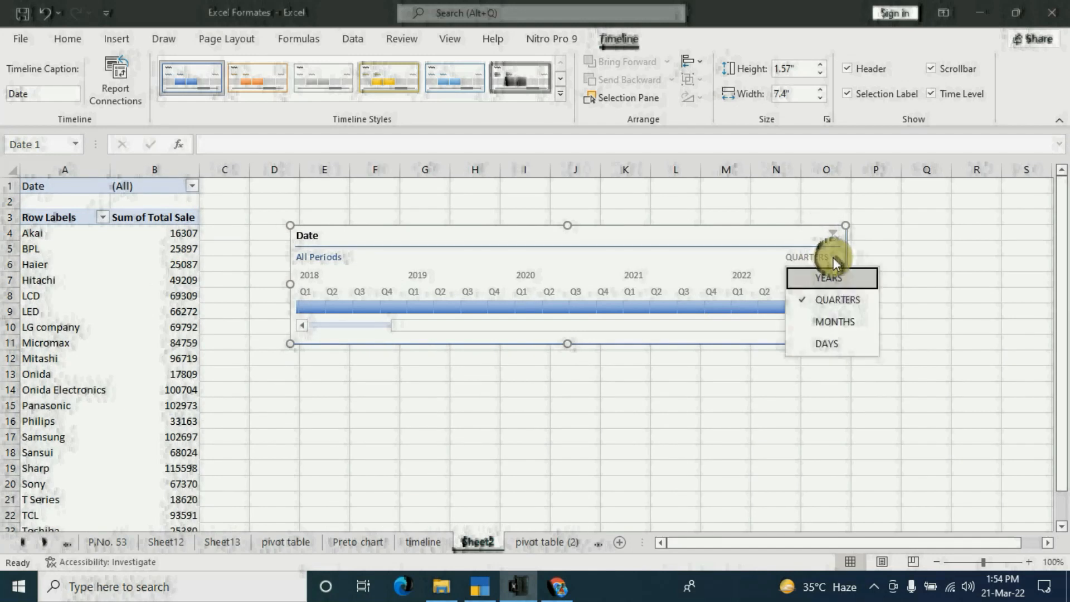
click(833, 320)
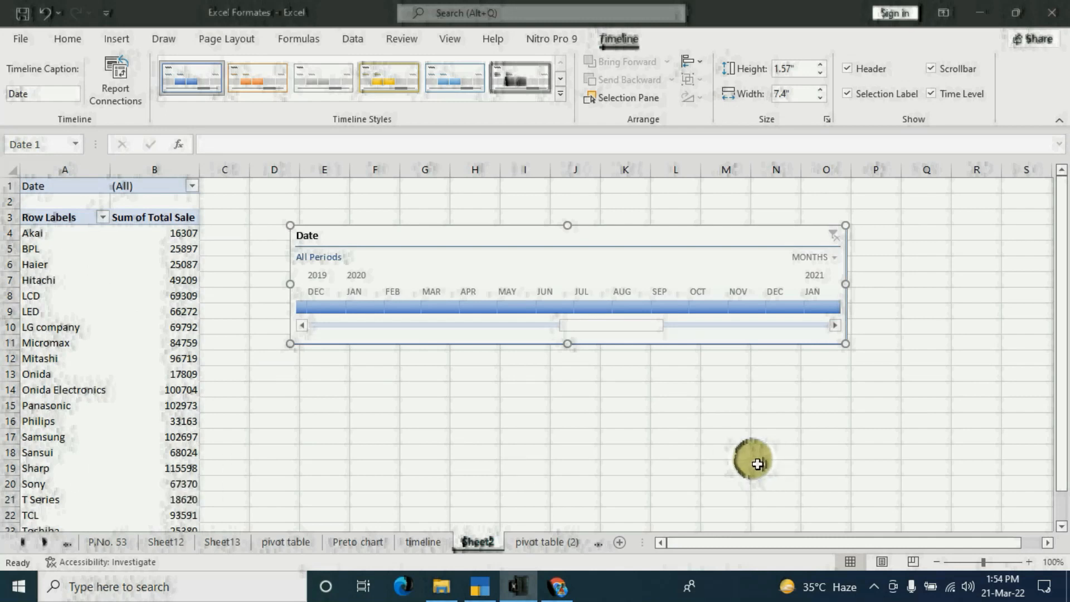
Step: Filter the pivot table month by month with Dec 2020, Dec 2019, and Jan, Mar, Jun and Aug 2022
click(783, 306)
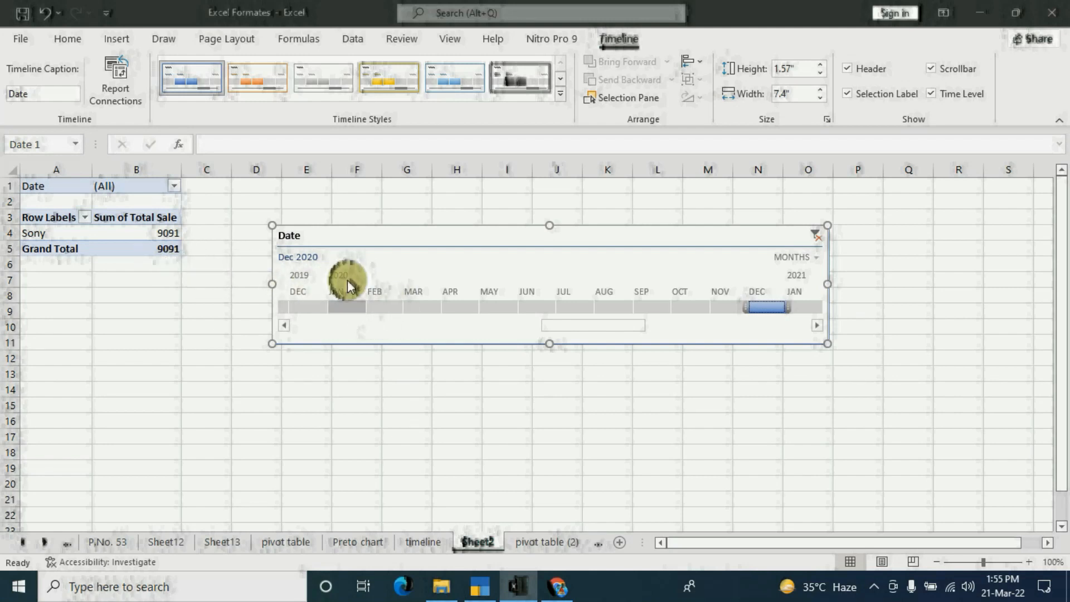
click(303, 309)
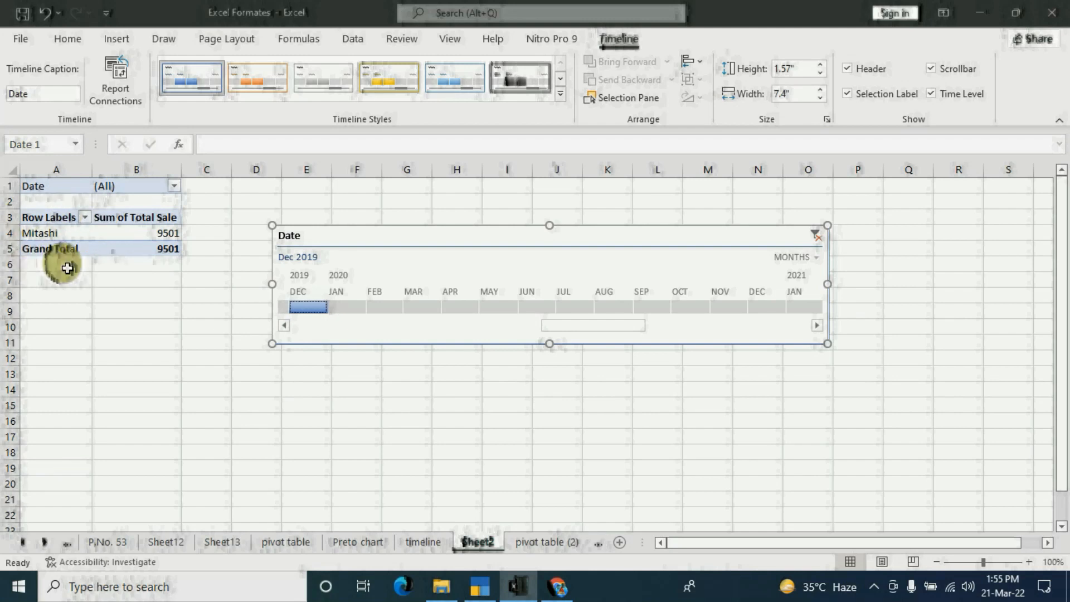
click(646, 329)
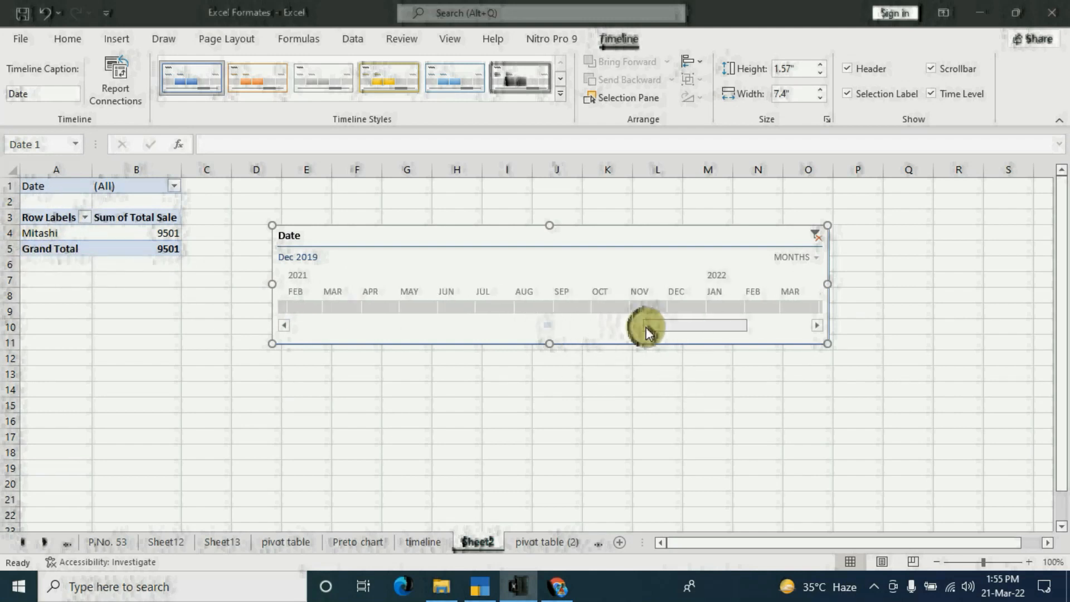
click(648, 331)
click(412, 310)
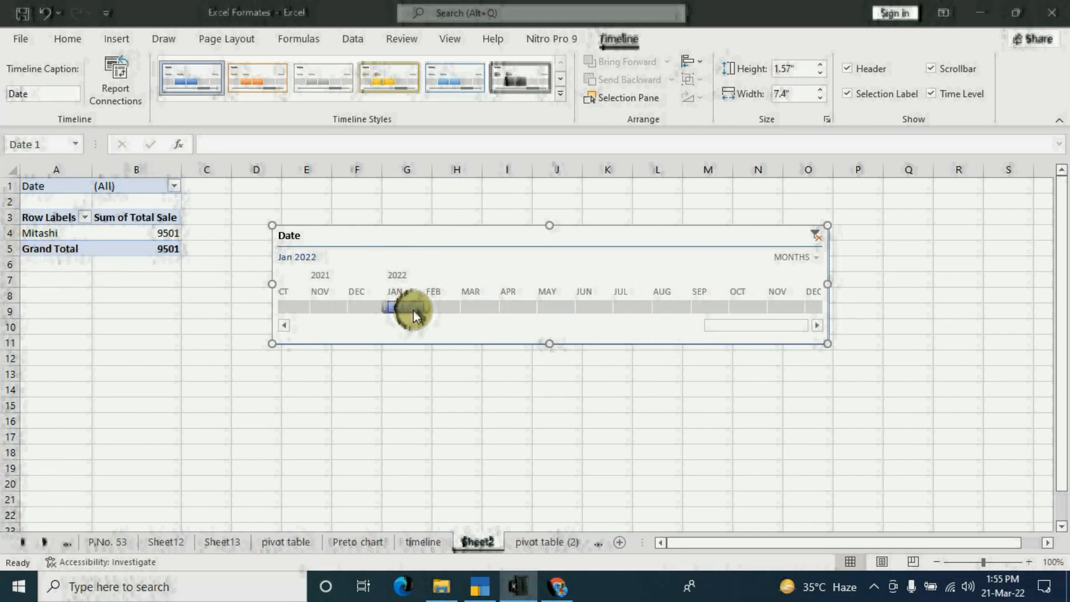
click(486, 308)
click(585, 310)
click(671, 309)
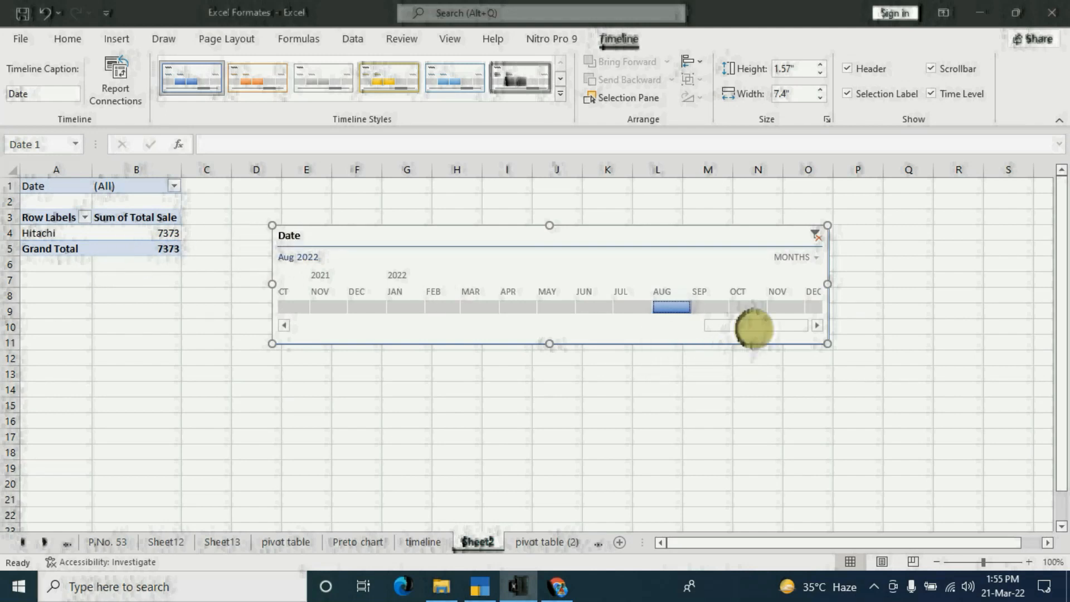
Step: Clear the month filter from the timeline and set its time level to Days
click(821, 239)
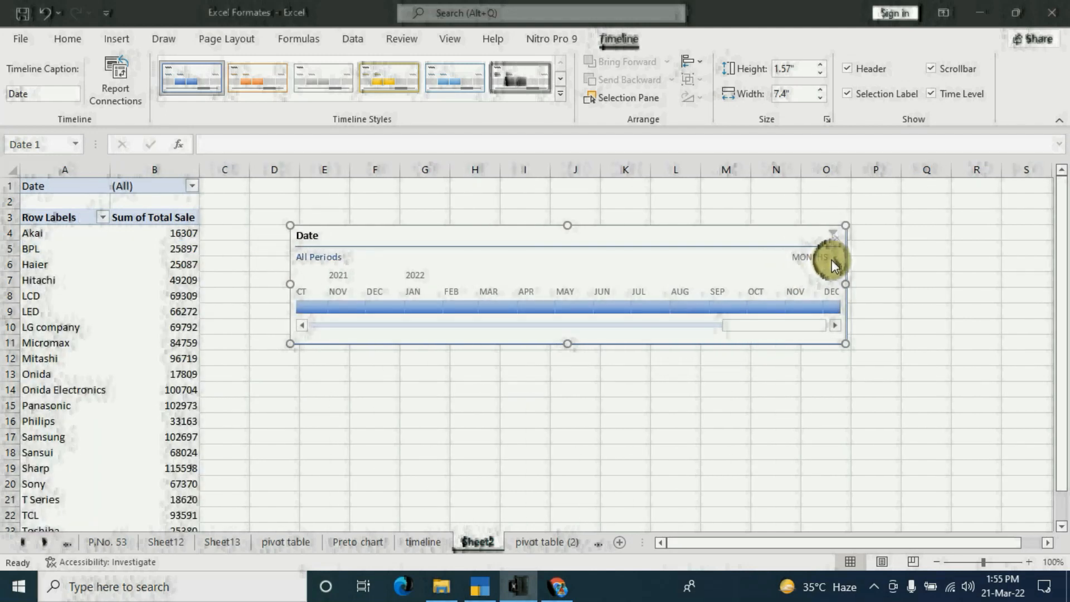
click(831, 258)
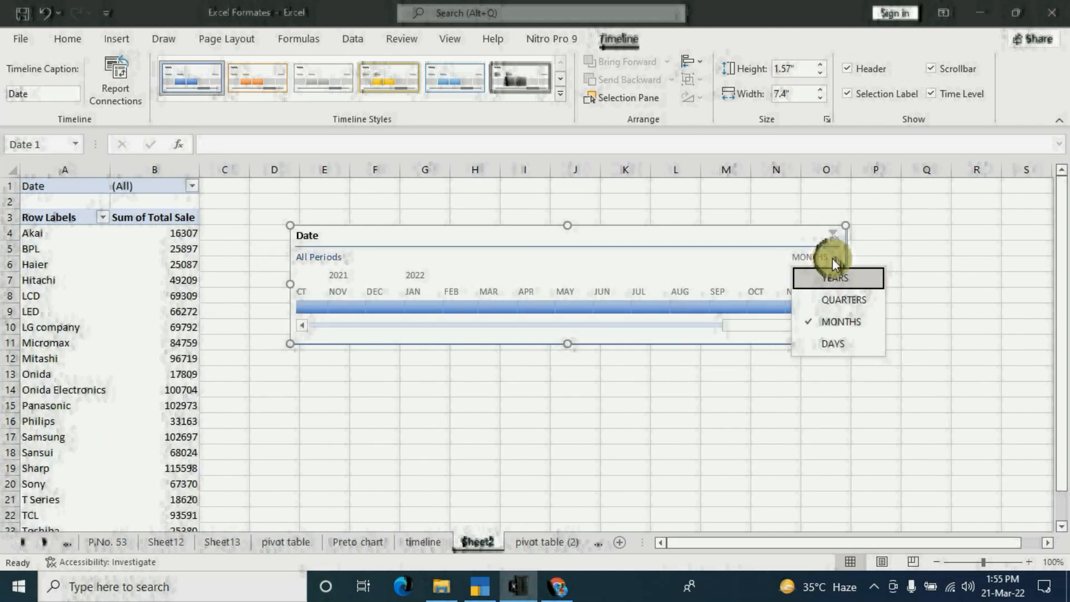
click(839, 345)
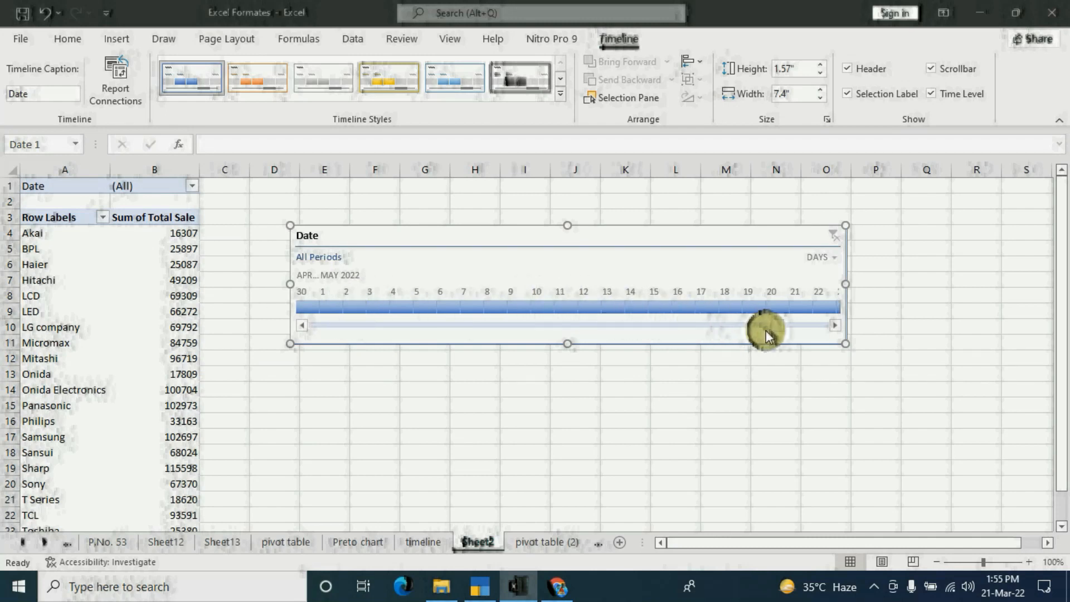
Step: Filter the pivot table with the timeline by December 15, 14, 13 and 11, 2022, one day after another
drag(784, 326, 832, 329)
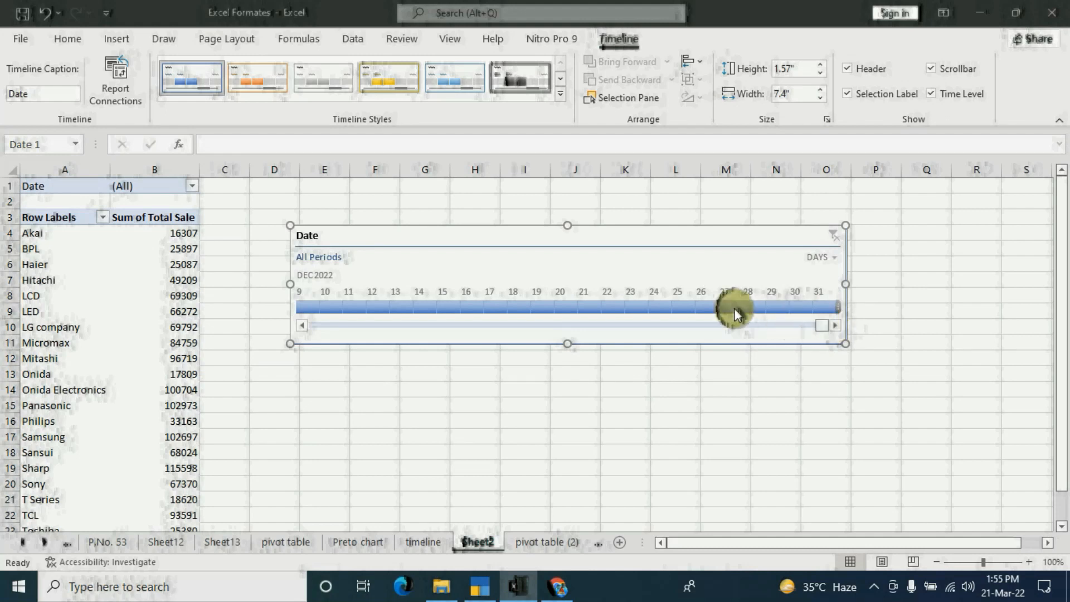
click(454, 308)
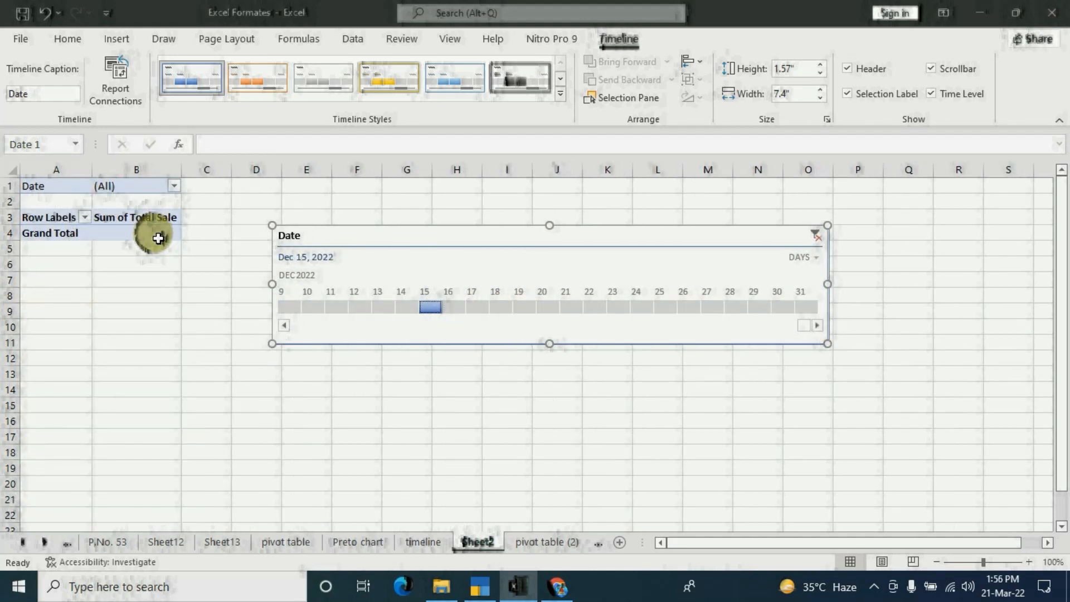
click(407, 307)
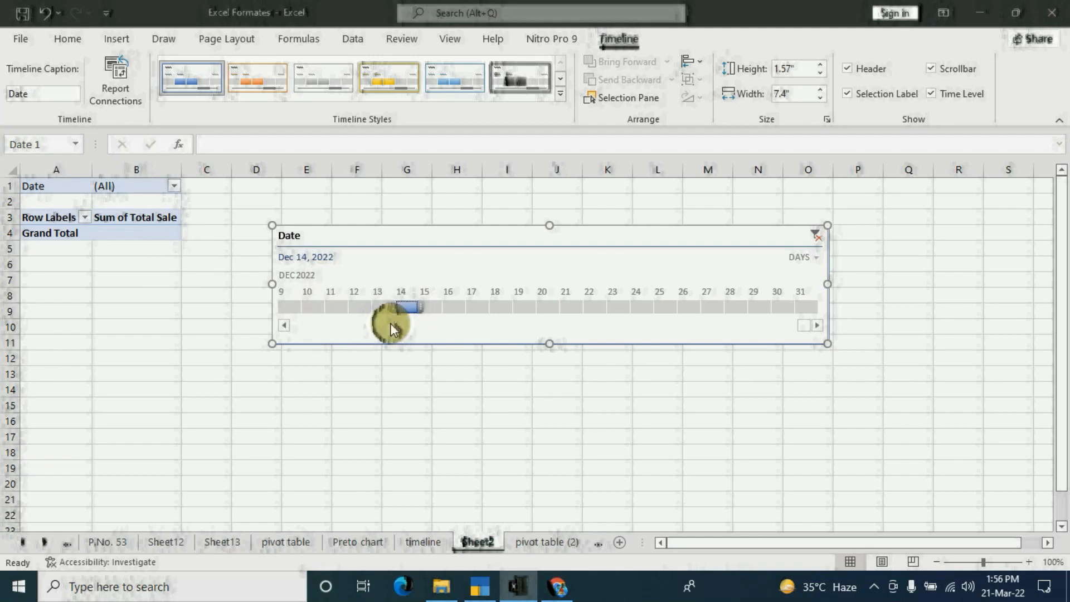
click(383, 305)
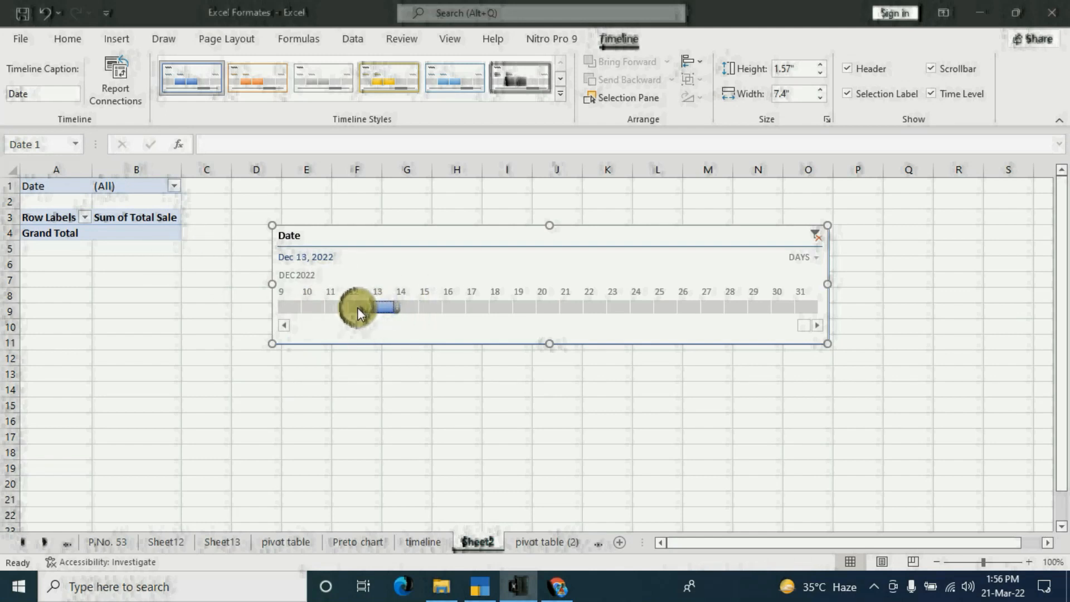
click(334, 306)
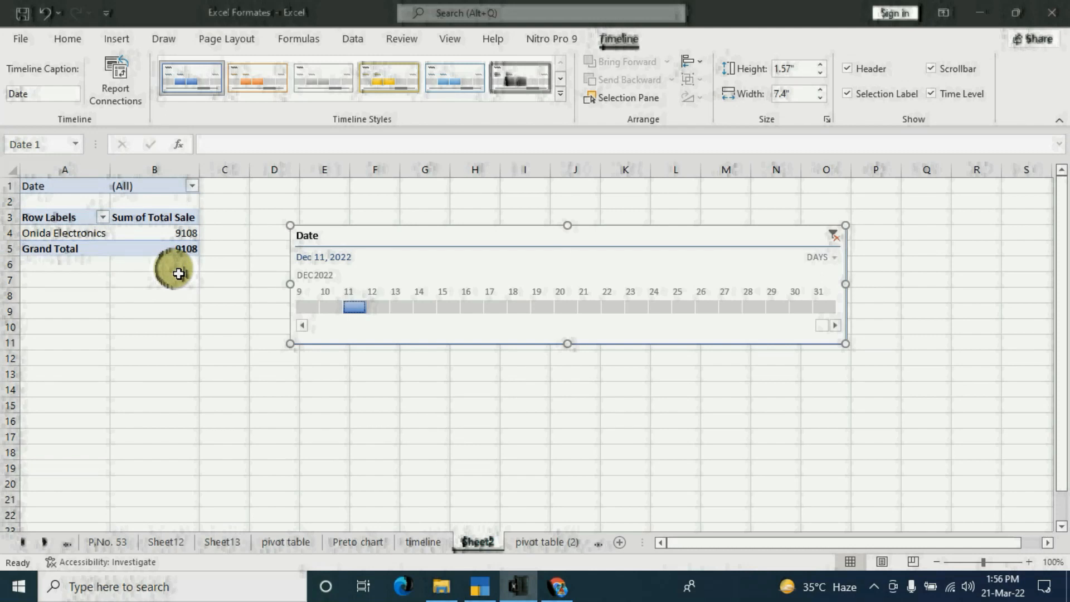
click(835, 258)
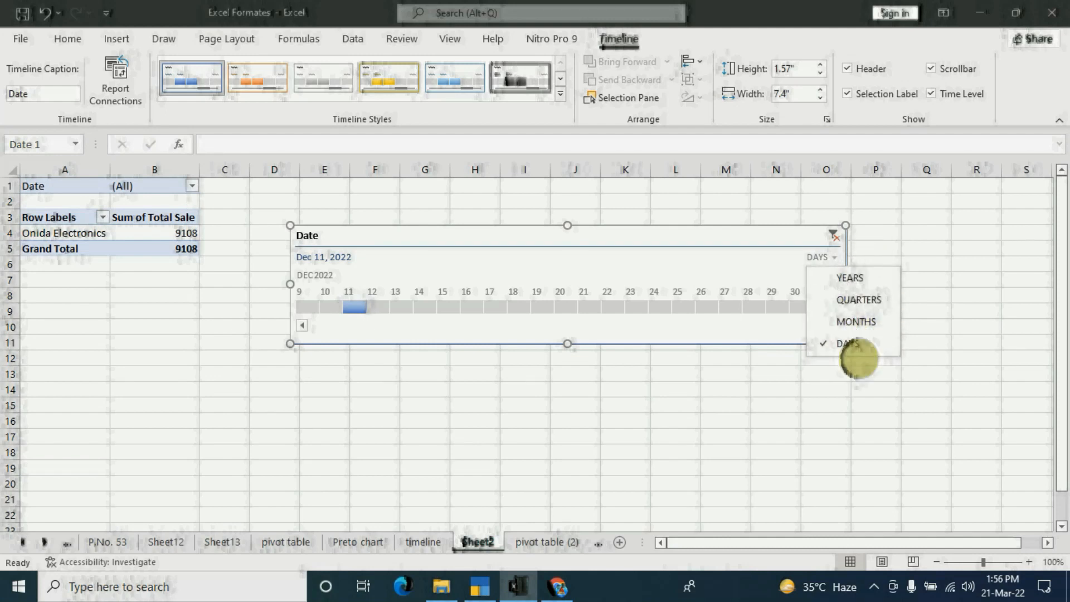
click(859, 342)
click(773, 373)
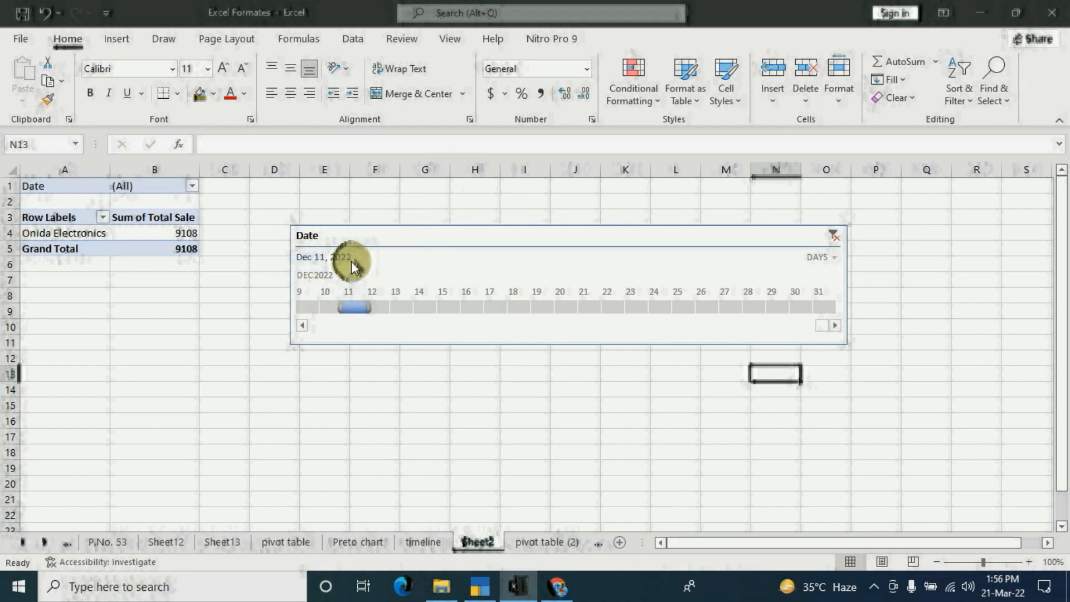
Step: Hide the timeline's selection label and show it again, and clear the date filter
click(422, 252)
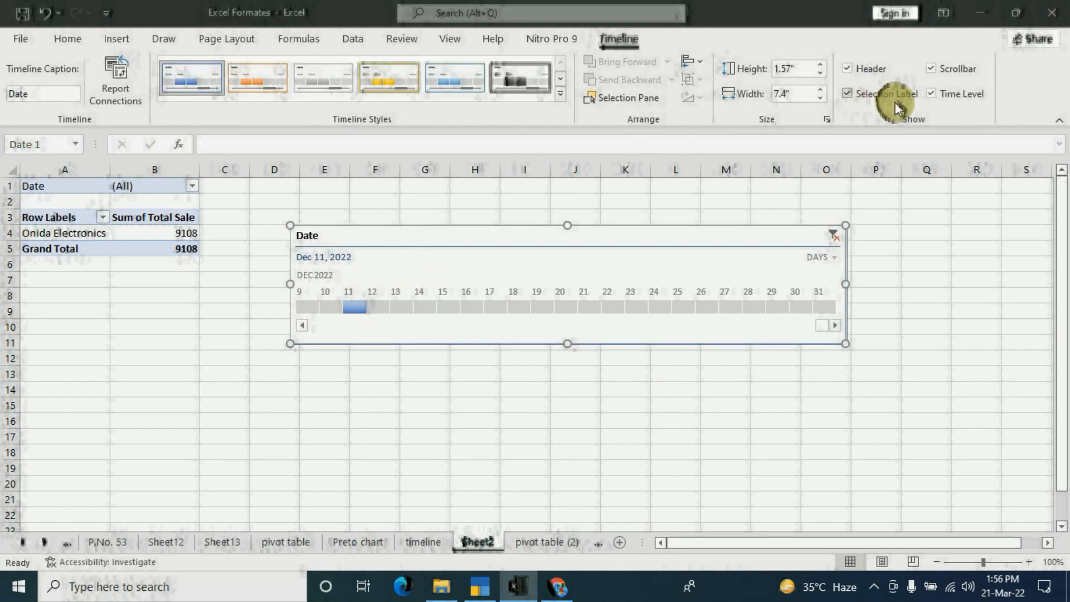
click(846, 93)
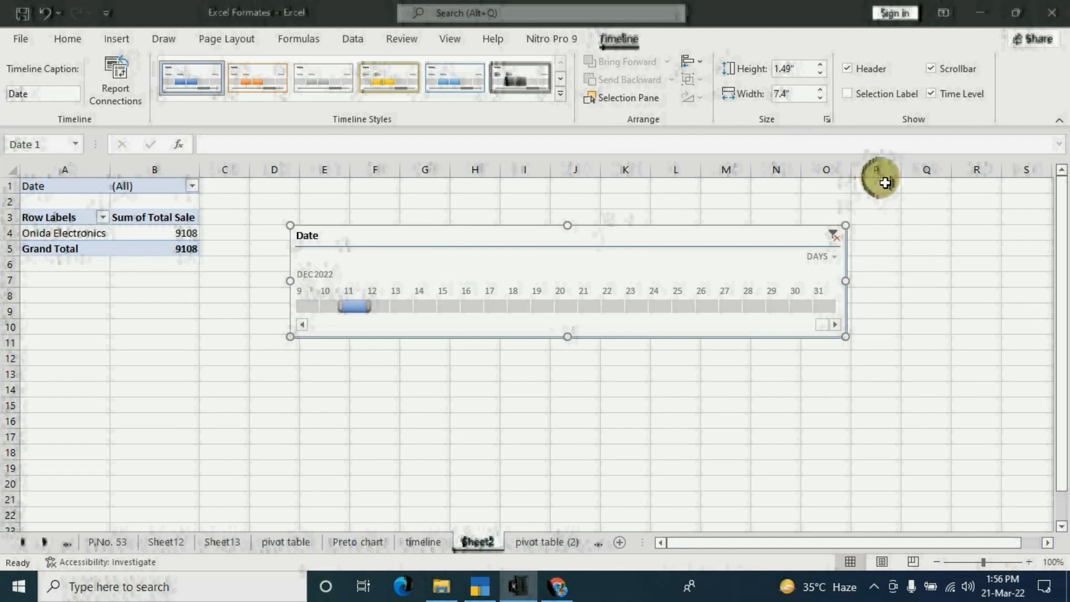
click(847, 93)
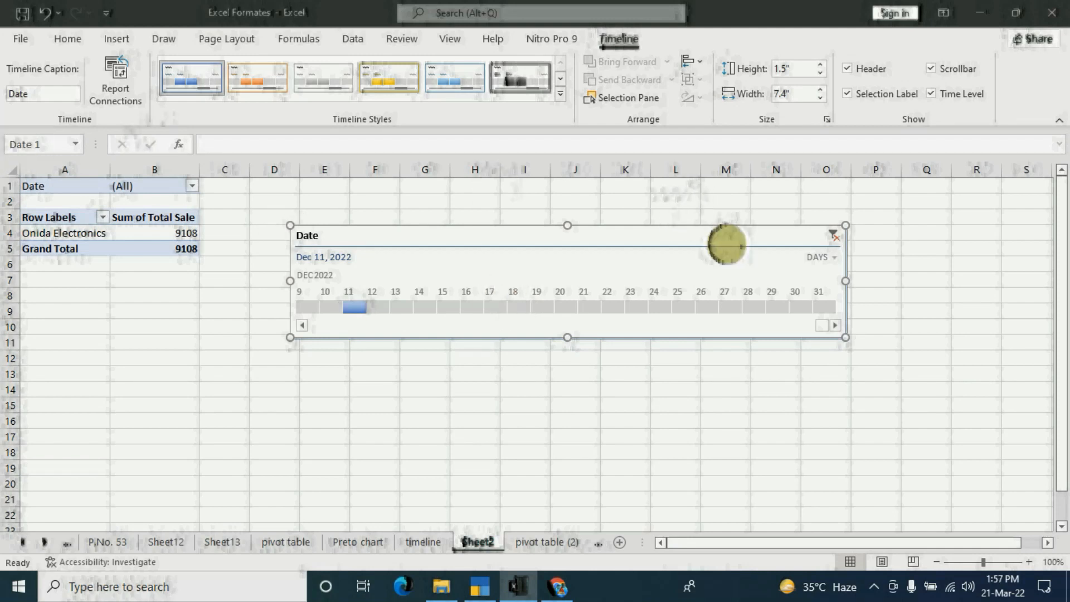
click(834, 237)
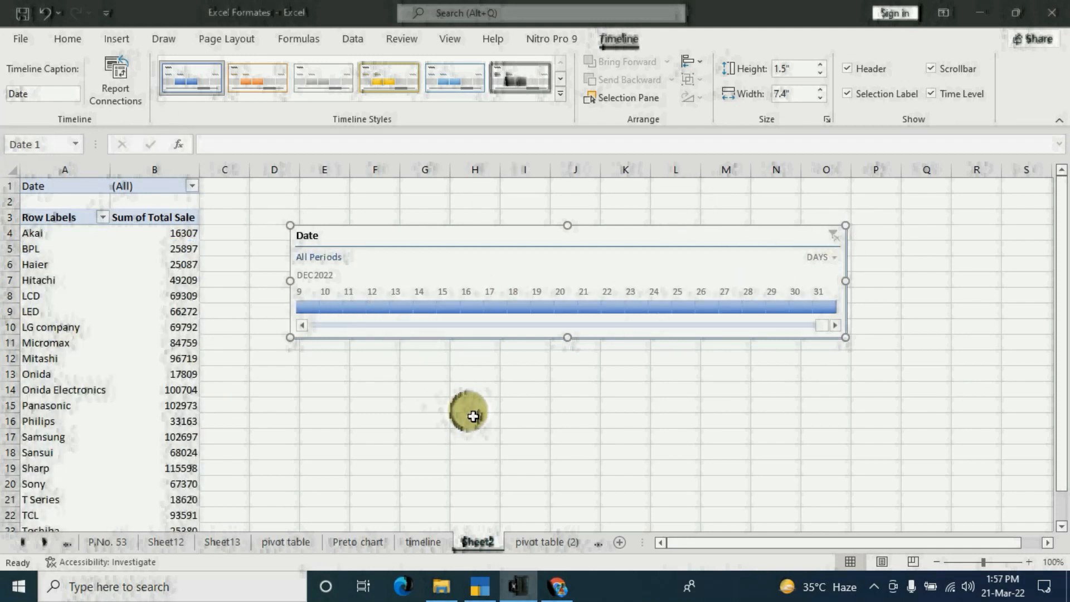